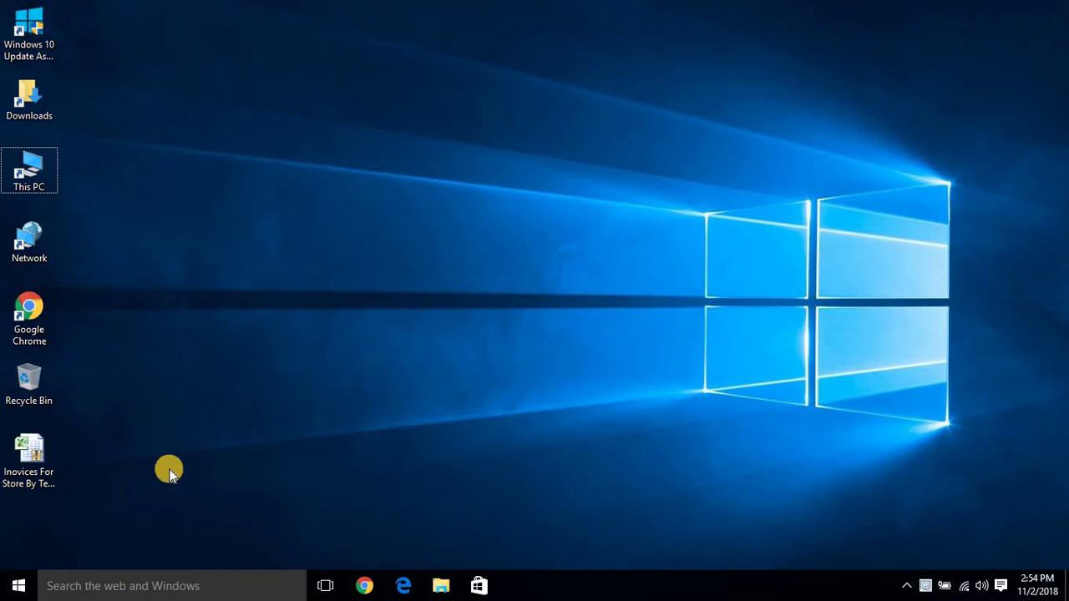
# - Open the Invoices For Store workbook from its desktop shortcut
pyautogui.click(28, 472)
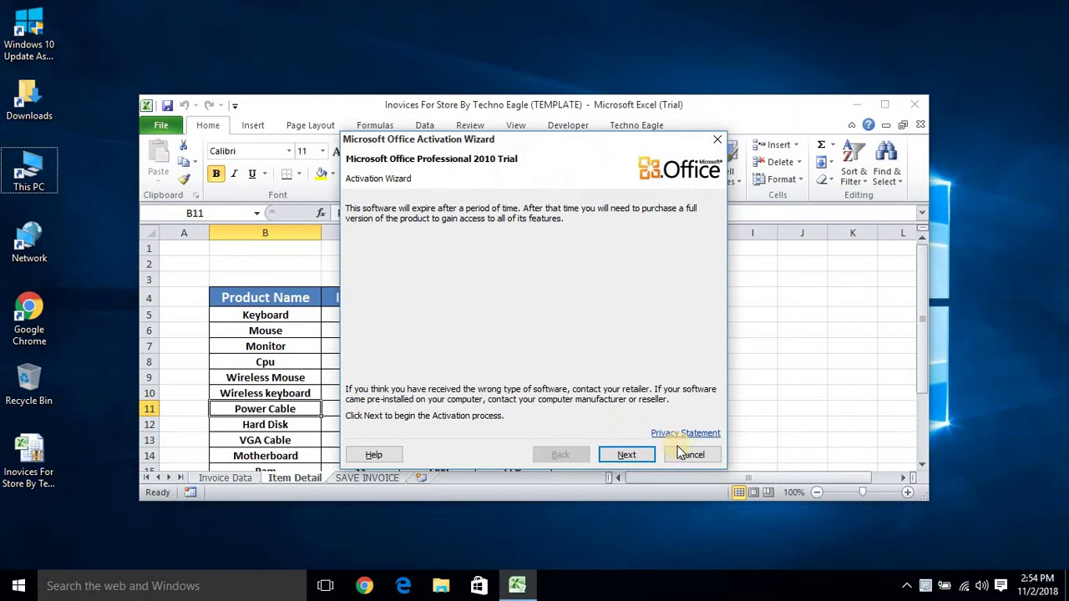
# - Dismiss the trial activation notice, maximize the workbook and show the Invoice Data sheet
pyautogui.click(680, 451)
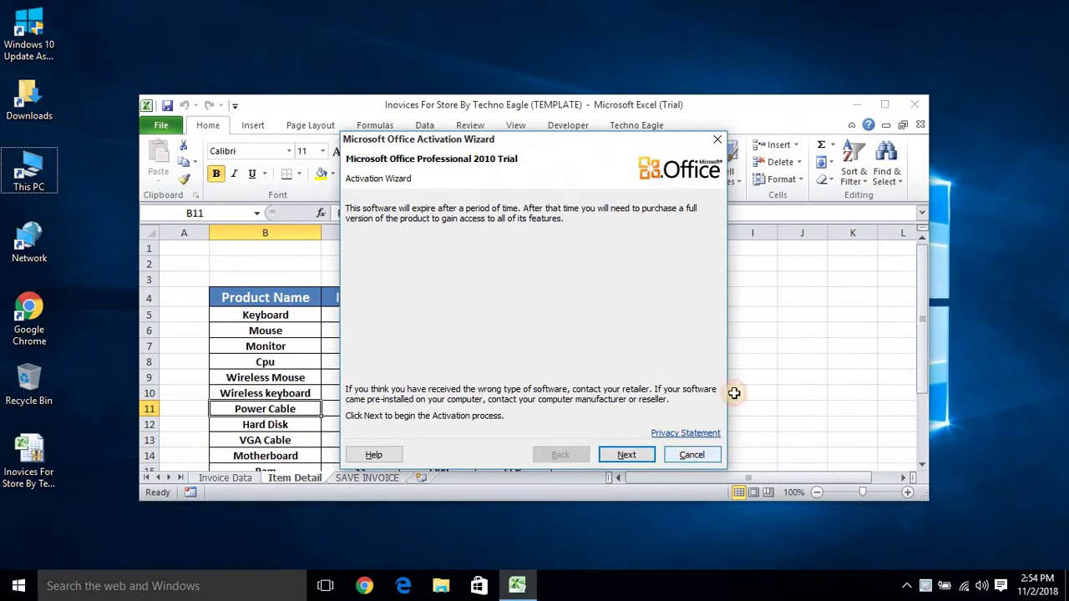
pyautogui.click(888, 106)
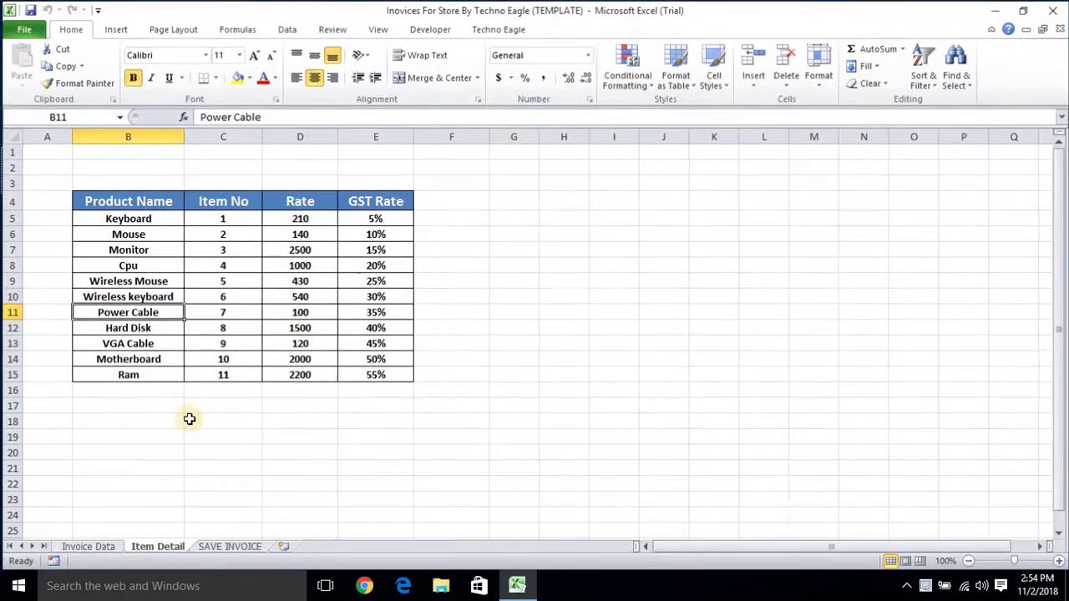
pyautogui.click(86, 547)
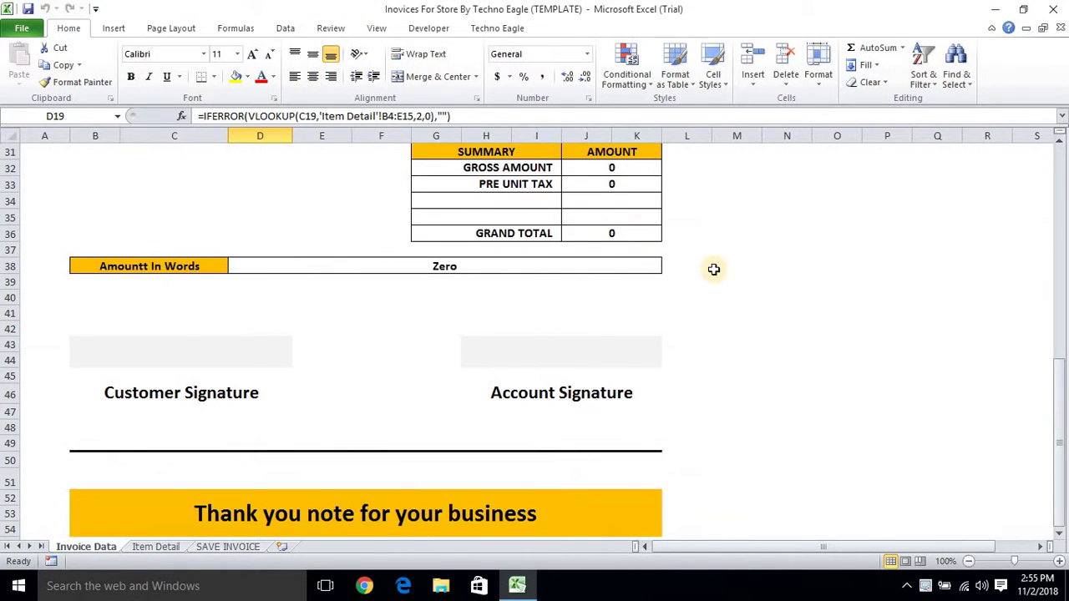
pyautogui.moveTo(1056, 326)
pyautogui.mouseDown()
pyautogui.moveTo(1014, 177)
pyautogui.moveTo(732, 178)
pyautogui.moveTo(785, 199)
pyautogui.mouseUp()
pyautogui.click(739, 184)
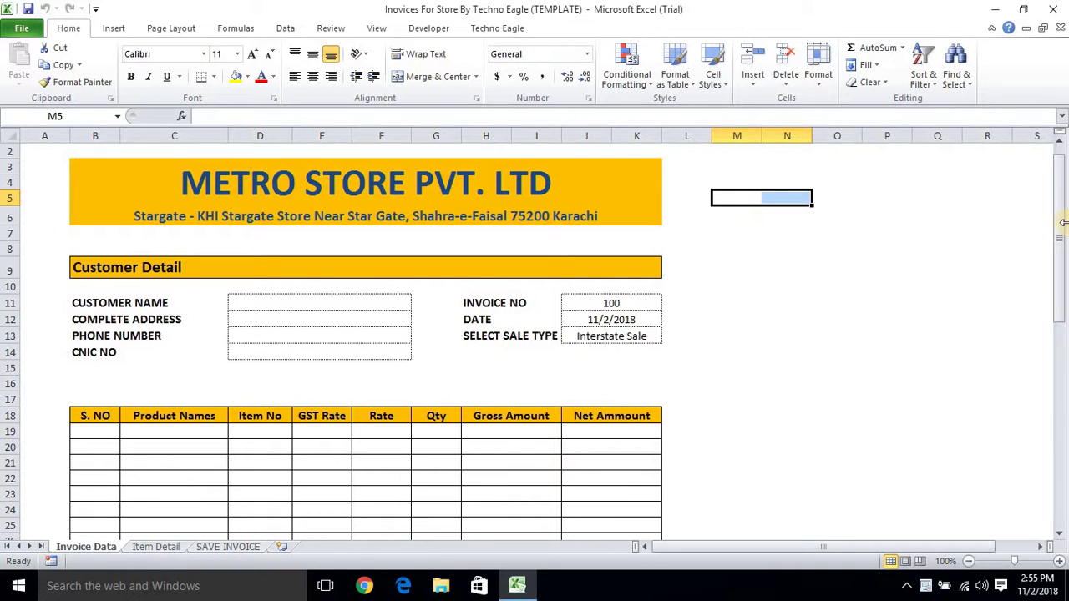
pyautogui.moveTo(1063, 231)
pyautogui.mouseDown()
pyautogui.moveTo(1016, 232)
pyautogui.moveTo(1016, 166)
pyautogui.mouseUp()
# - Inspect the Item No lookup, gross amount and net amount formulas in the invoice rows
pyautogui.click(310, 447)
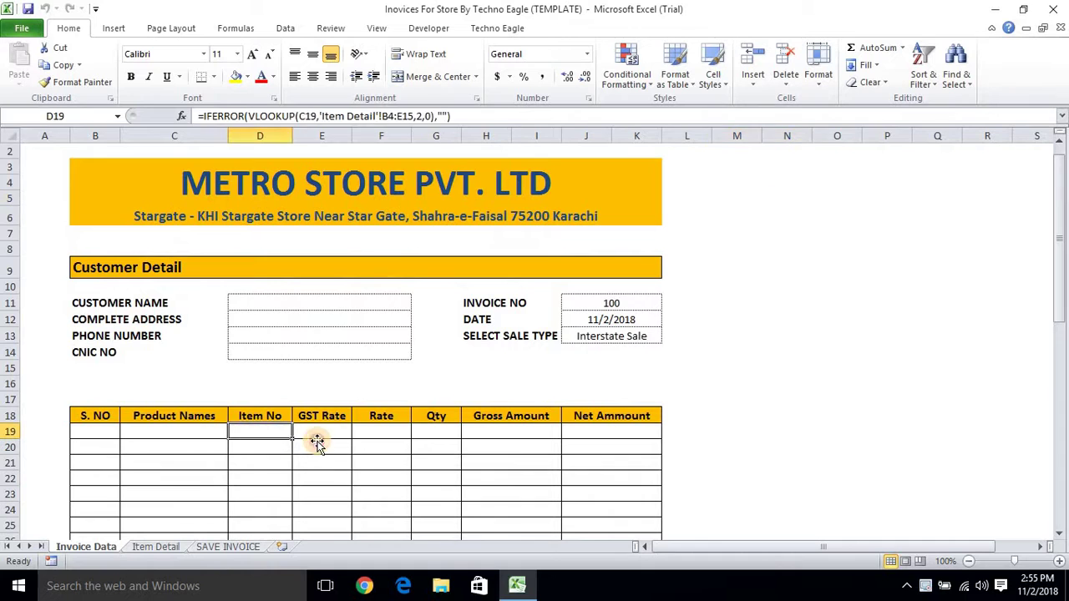
pyautogui.click(269, 432)
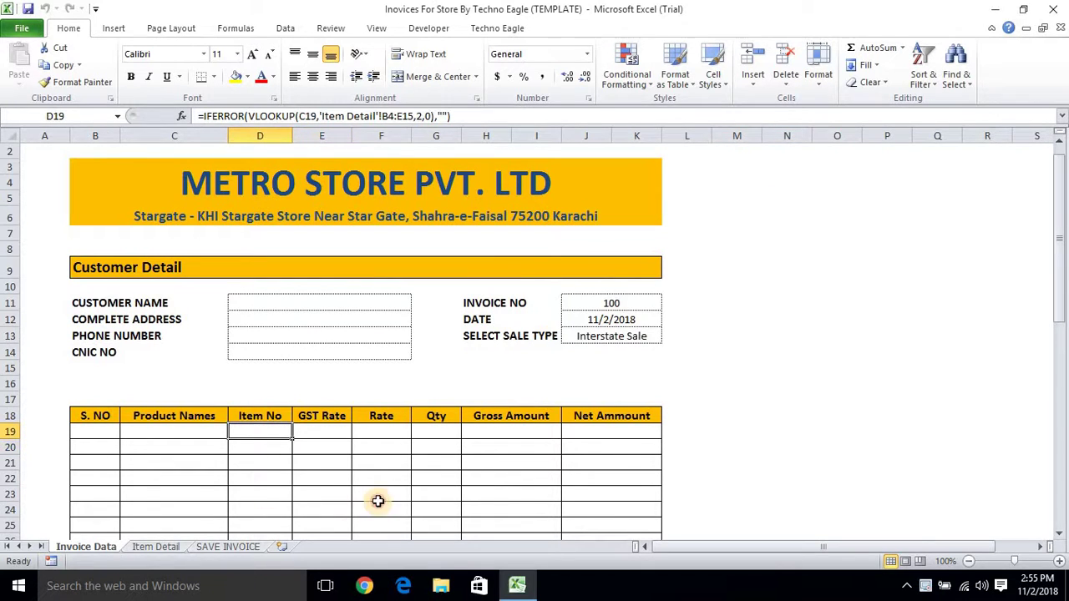
pyautogui.click(377, 501)
pyautogui.click(483, 477)
pyautogui.click(501, 447)
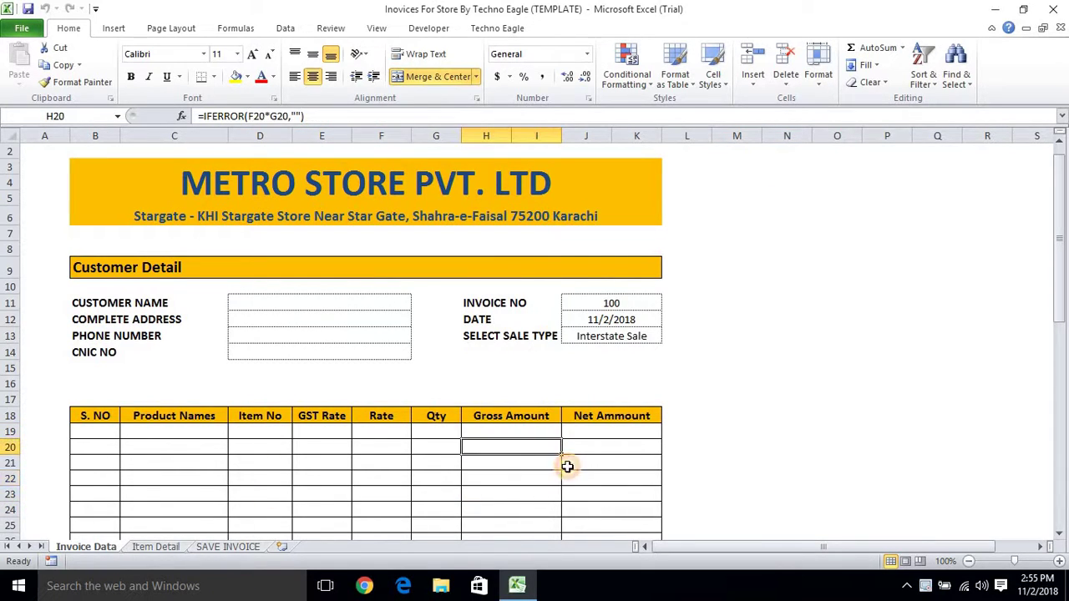
pyautogui.click(567, 464)
pyautogui.click(562, 523)
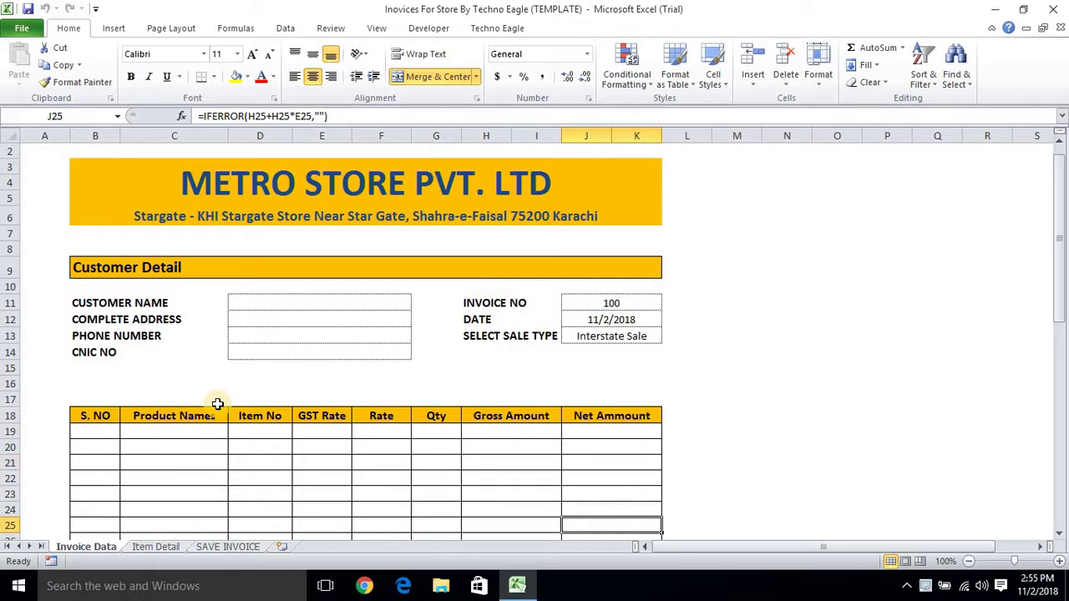
# - Review item numbers, rates and GST percentages on Item Detail, then return to Invoice Data
pyautogui.click(156, 547)
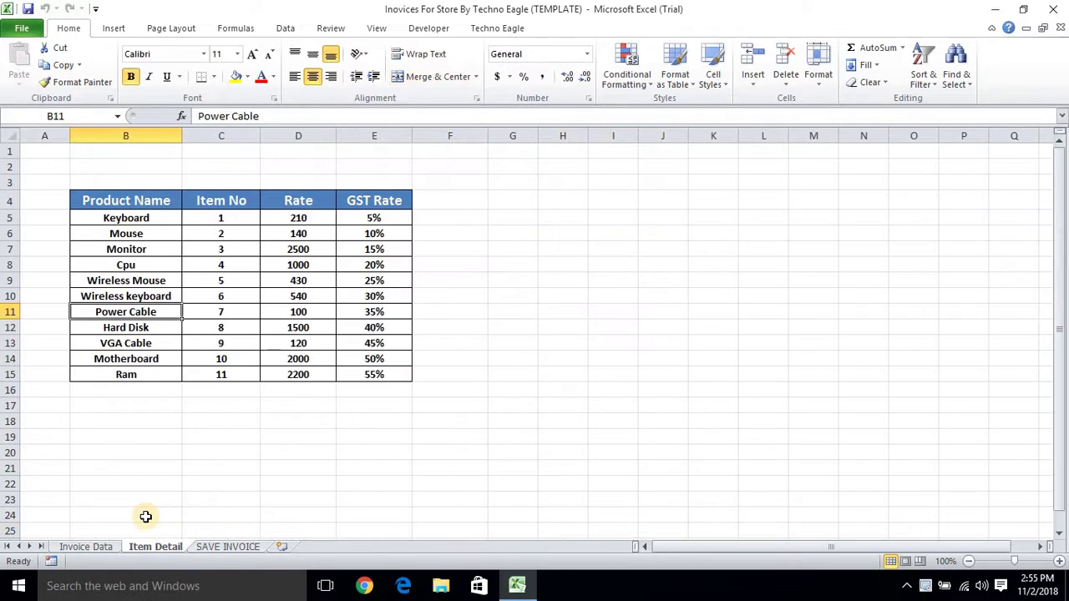
pyautogui.click(203, 220)
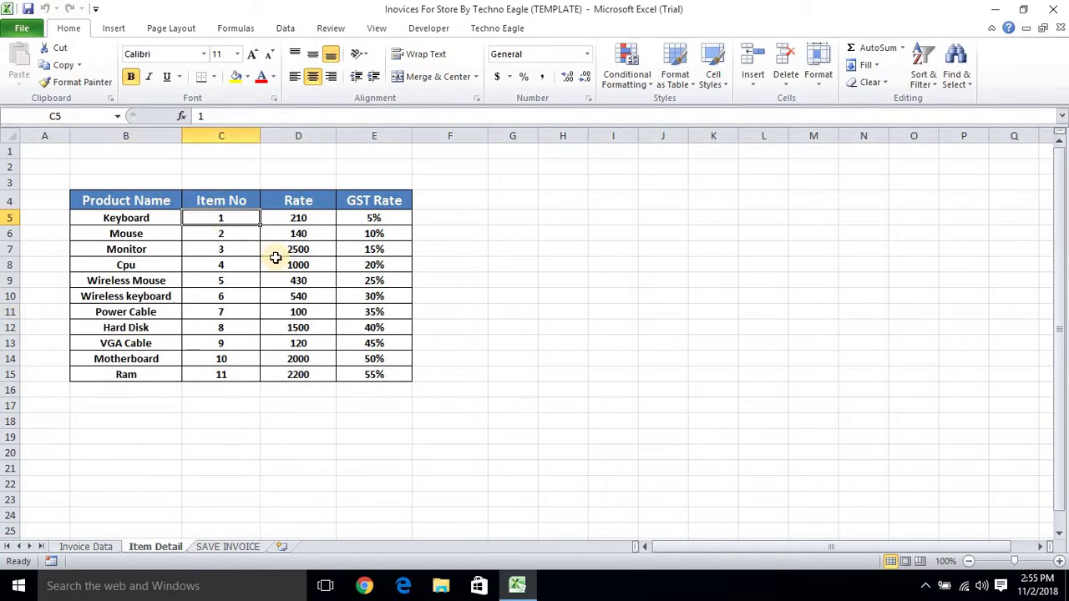
pyautogui.click(325, 249)
pyautogui.click(355, 234)
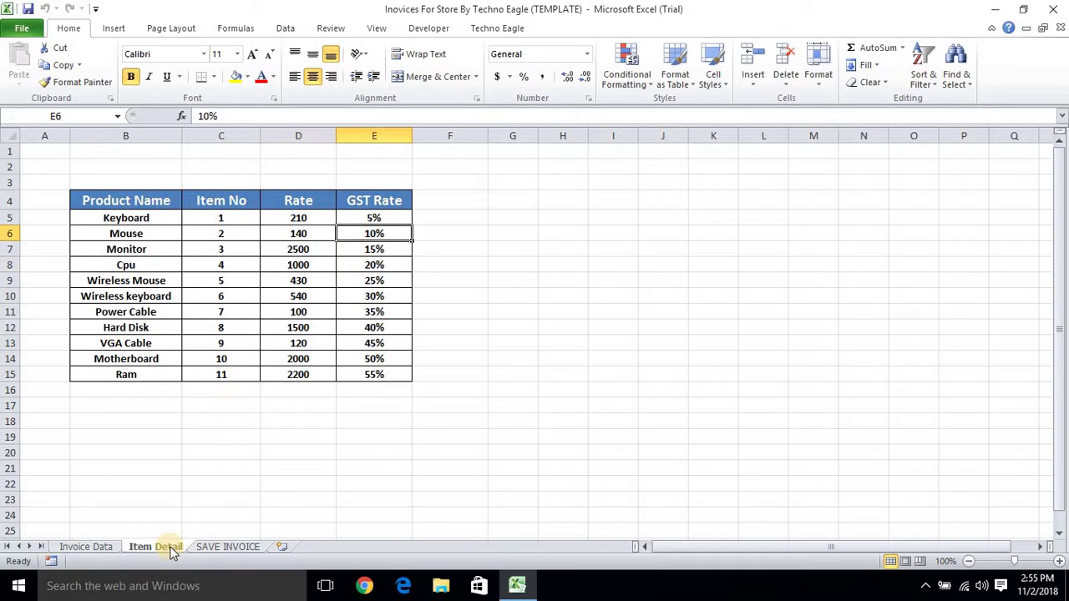
pyautogui.click(104, 550)
# - Browse the product dropdown in C19 without choosing an item
pyautogui.click(276, 488)
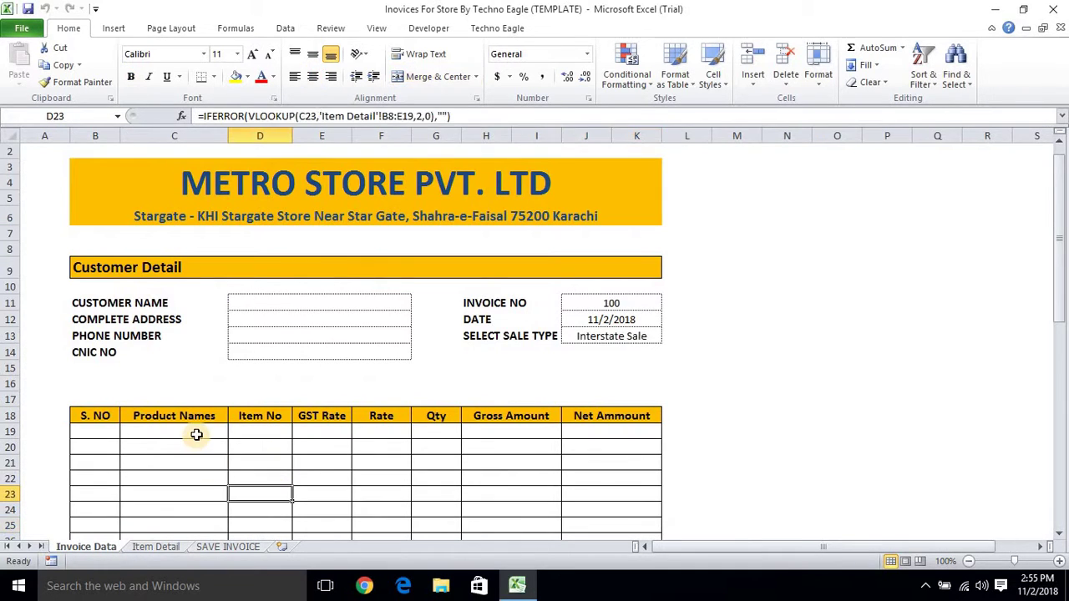
pyautogui.click(201, 432)
pyautogui.click(234, 432)
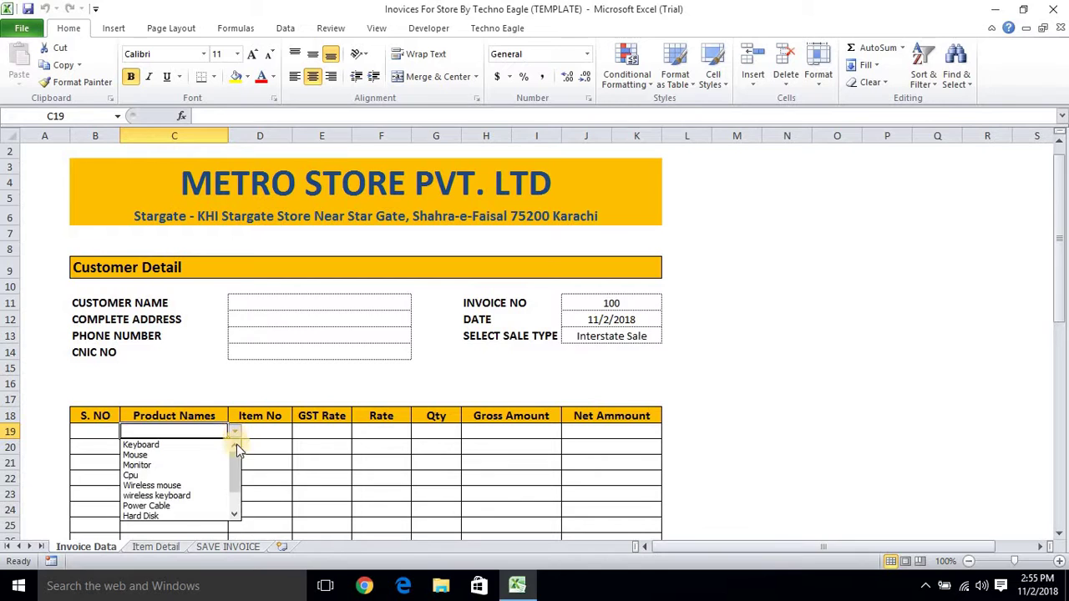
pyautogui.click(237, 501)
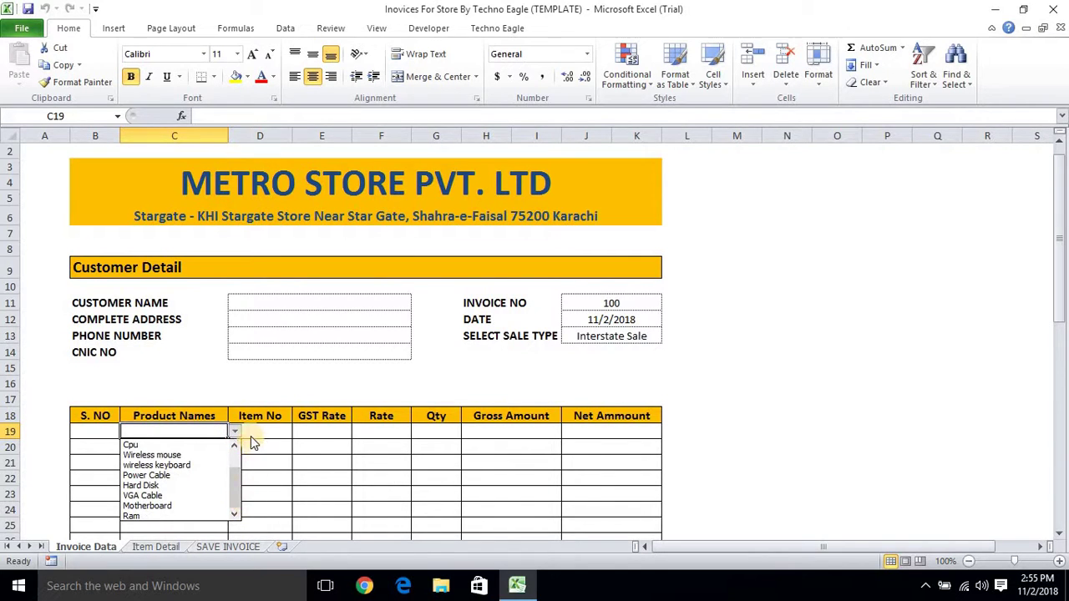
pyautogui.click(203, 448)
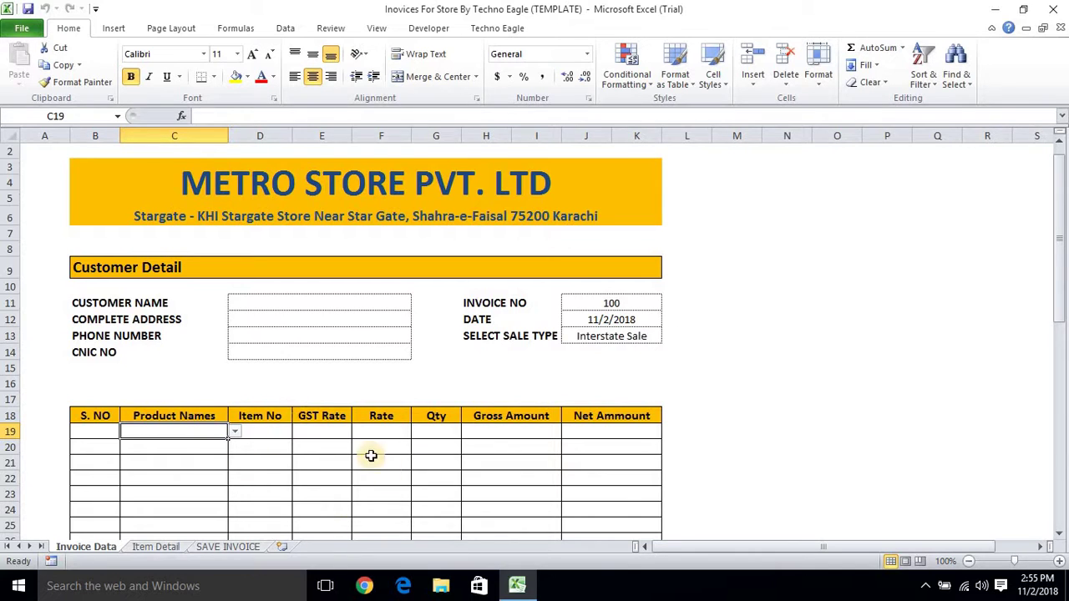
pyautogui.click(438, 434)
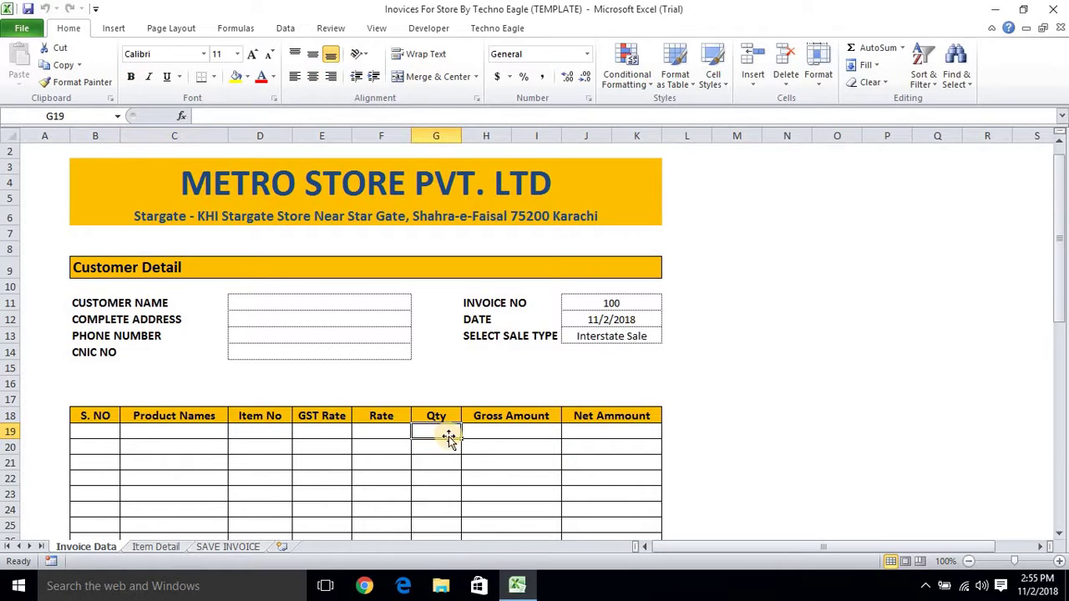
# - Choose Keyboard in C19 and enter quantity 2 in G19
pyautogui.click(214, 434)
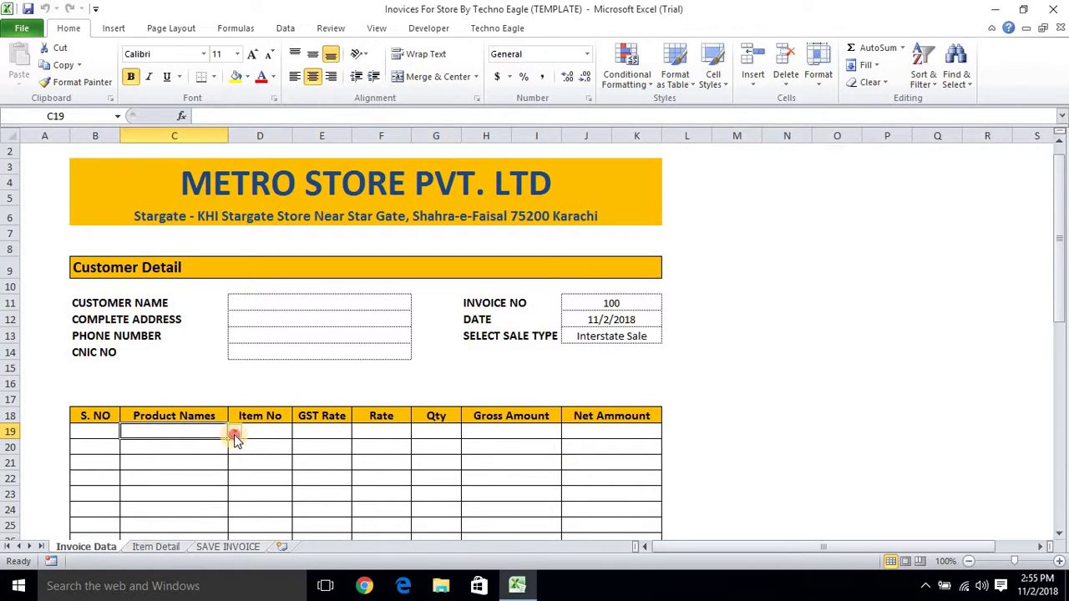
pyautogui.click(233, 434)
pyautogui.click(198, 447)
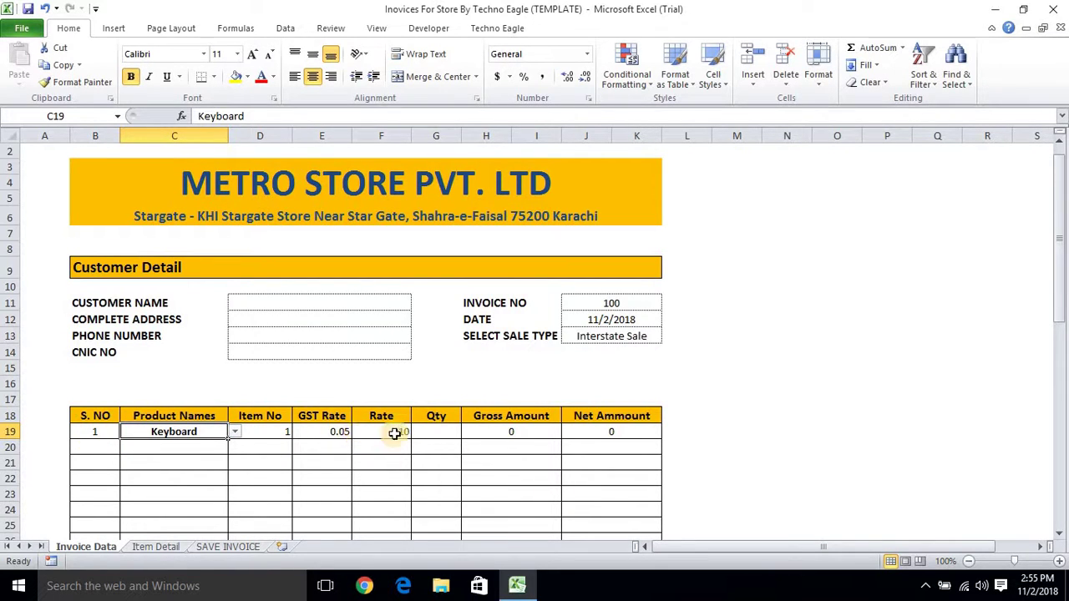
pyautogui.click(437, 431)
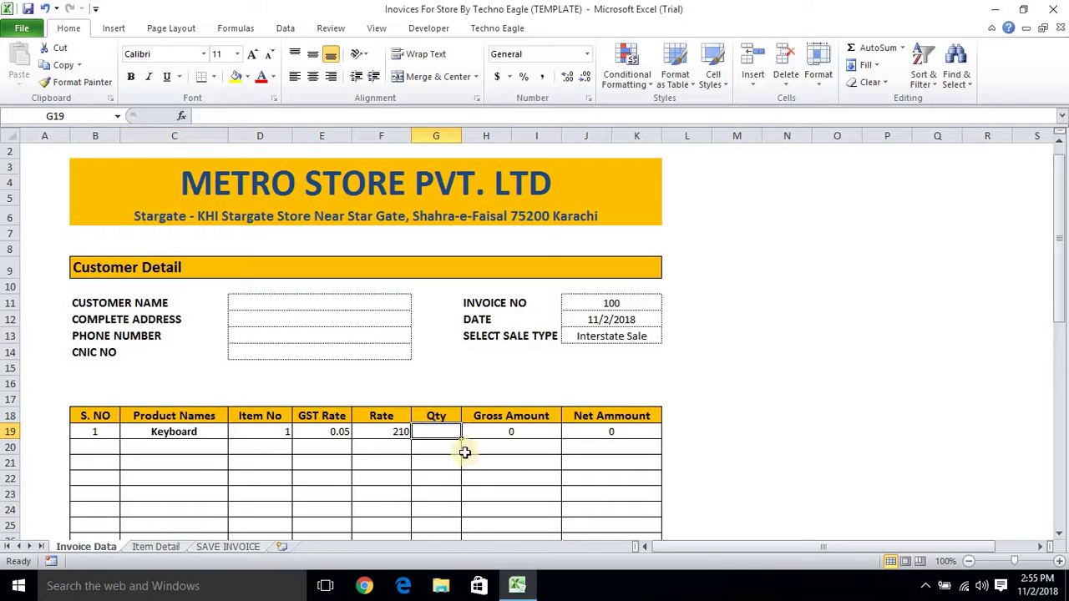
pyautogui.write('2')
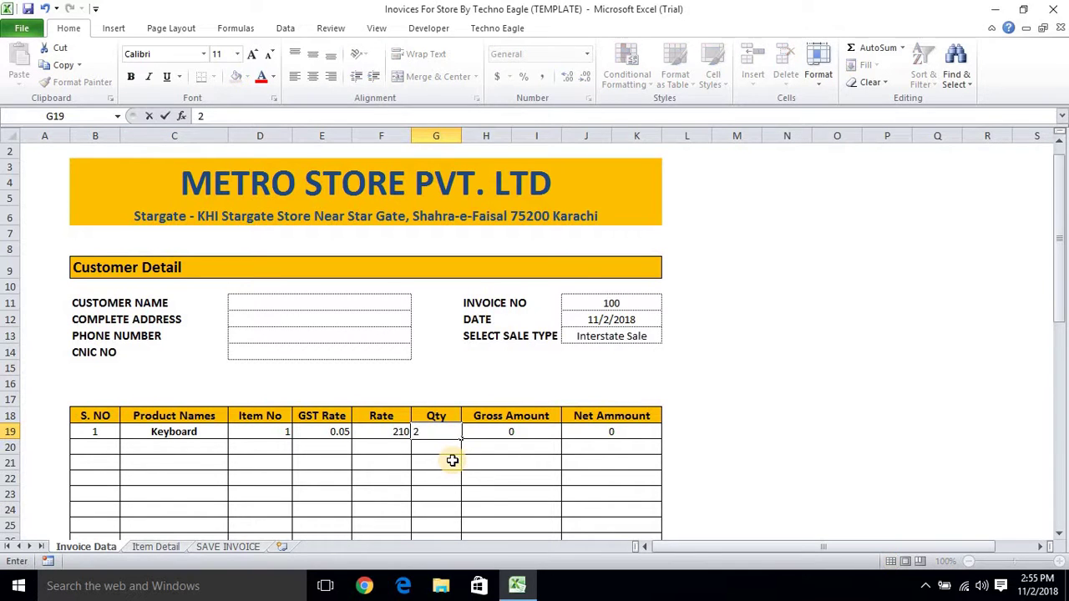
pyautogui.press('Return')
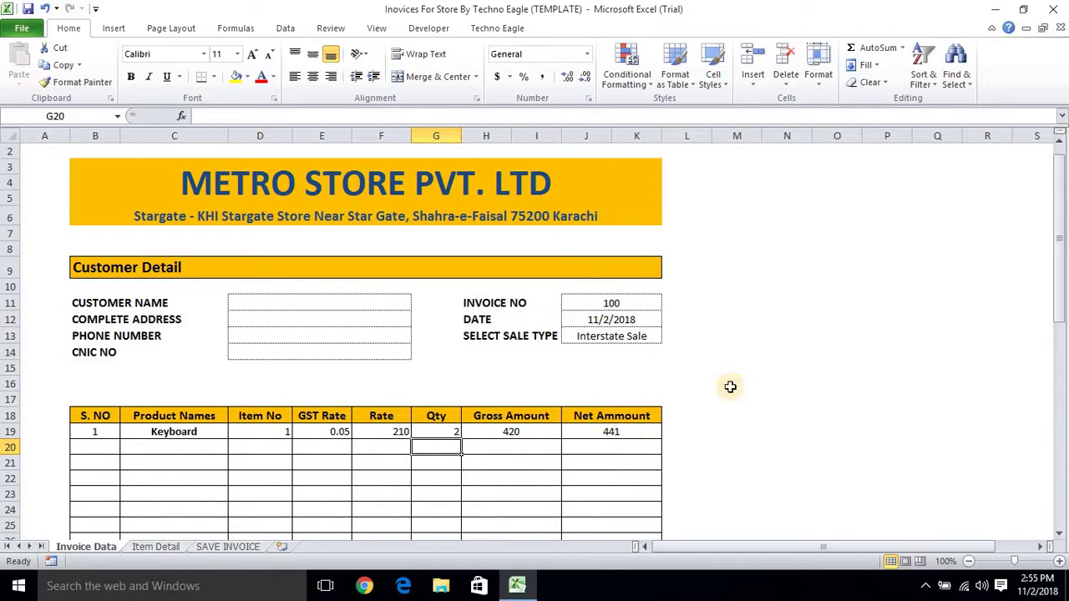
# - Enter the customer's name in D11
pyautogui.click(1062, 248)
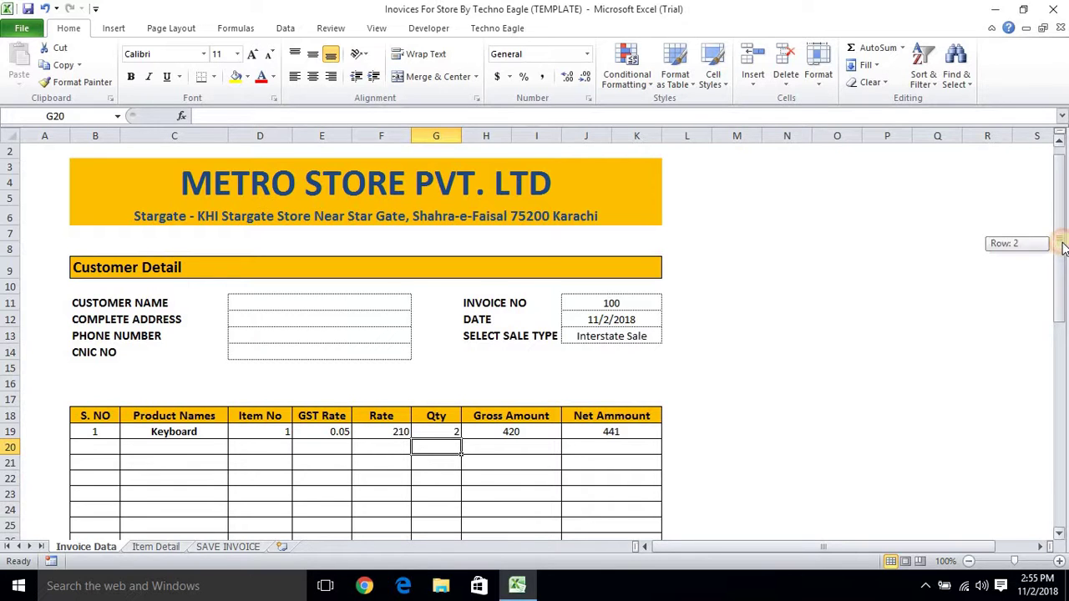
pyautogui.moveTo(1064, 263); pyautogui.dragTo(1062, 271)
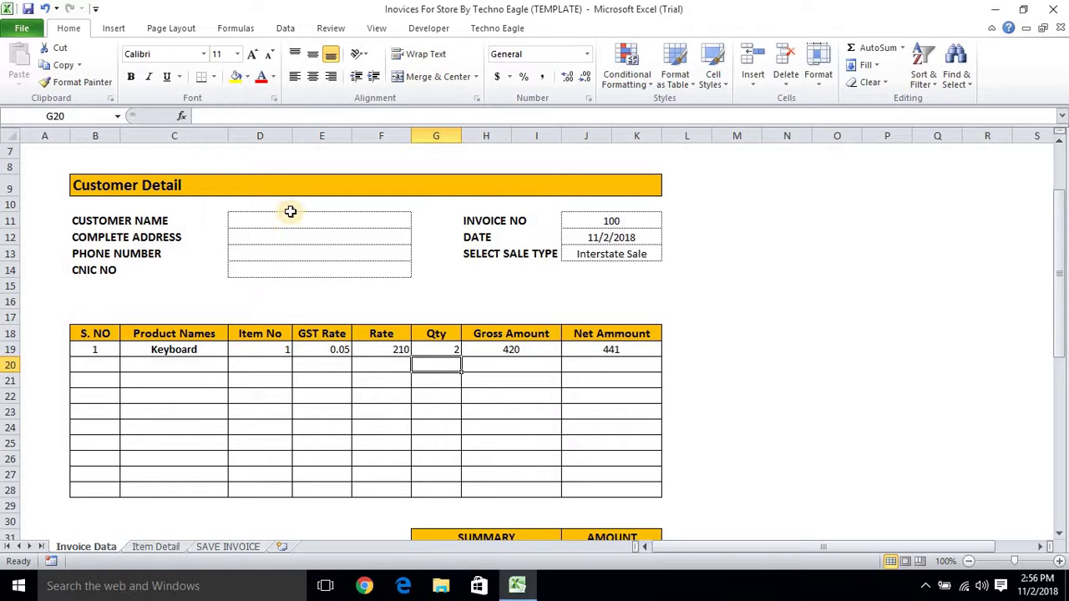
pyautogui.click(374, 218)
pyautogui.write('muhamm')
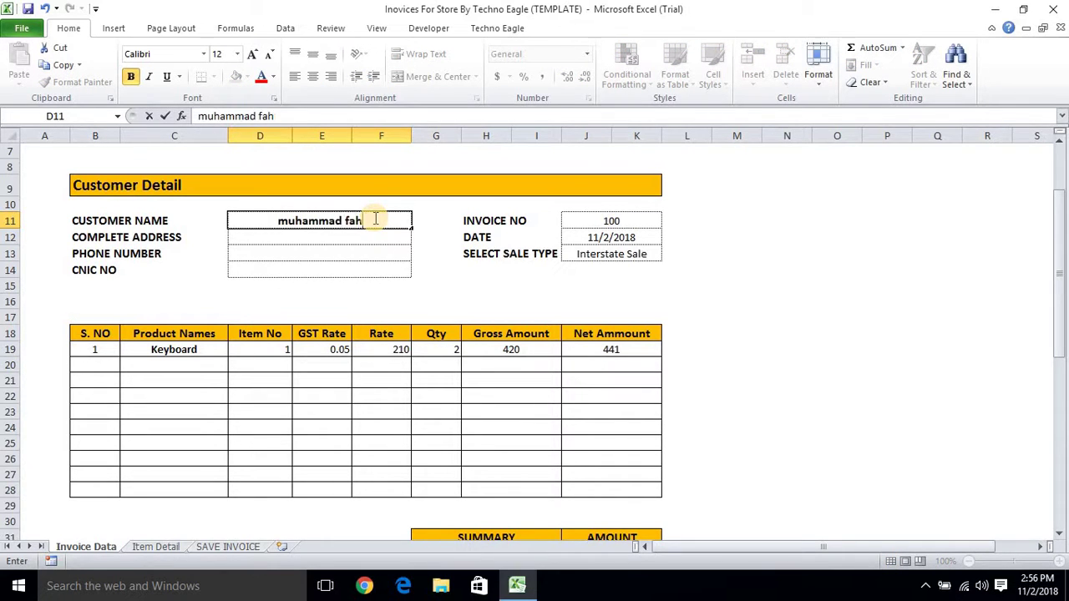
pyautogui.write('ad')
pyautogui.press('Tab')
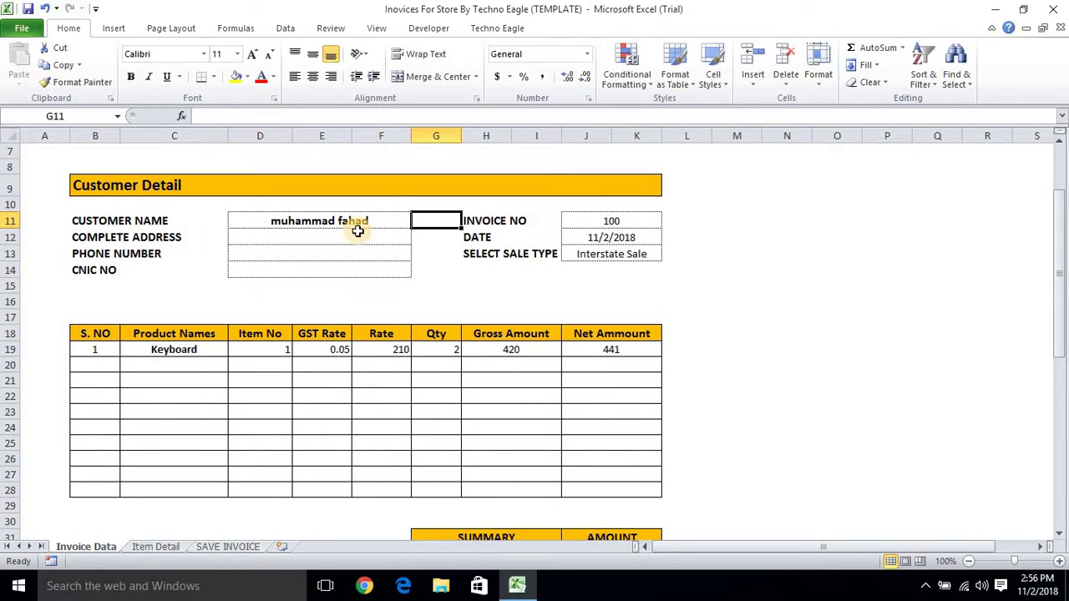
# - Fill in the customer's address in D12, phone number in D13 and CNIC number in D14
pyautogui.click(390, 237)
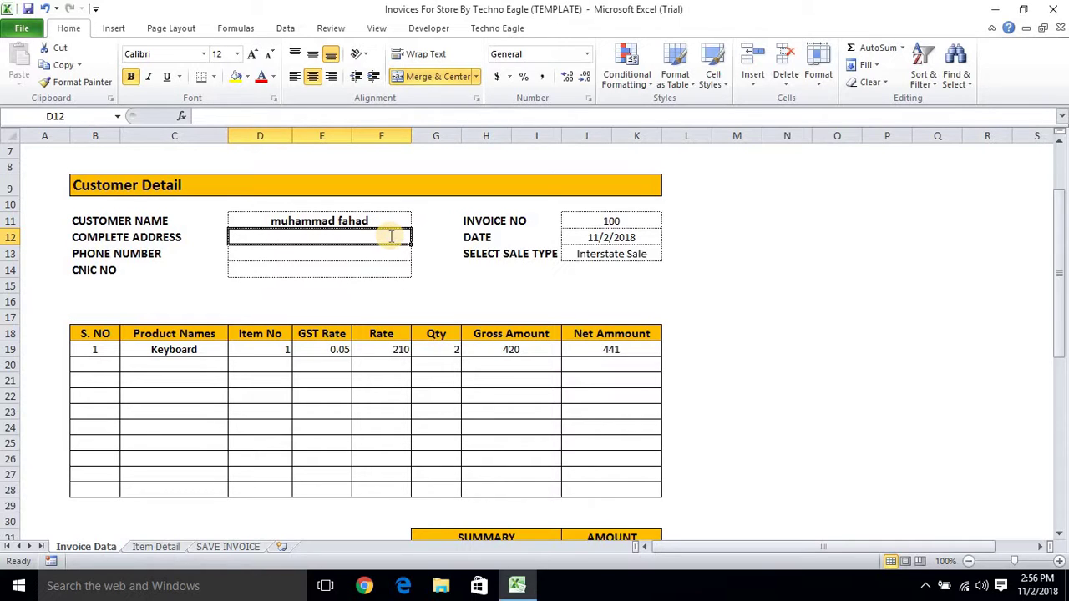
pyautogui.write('karachi')
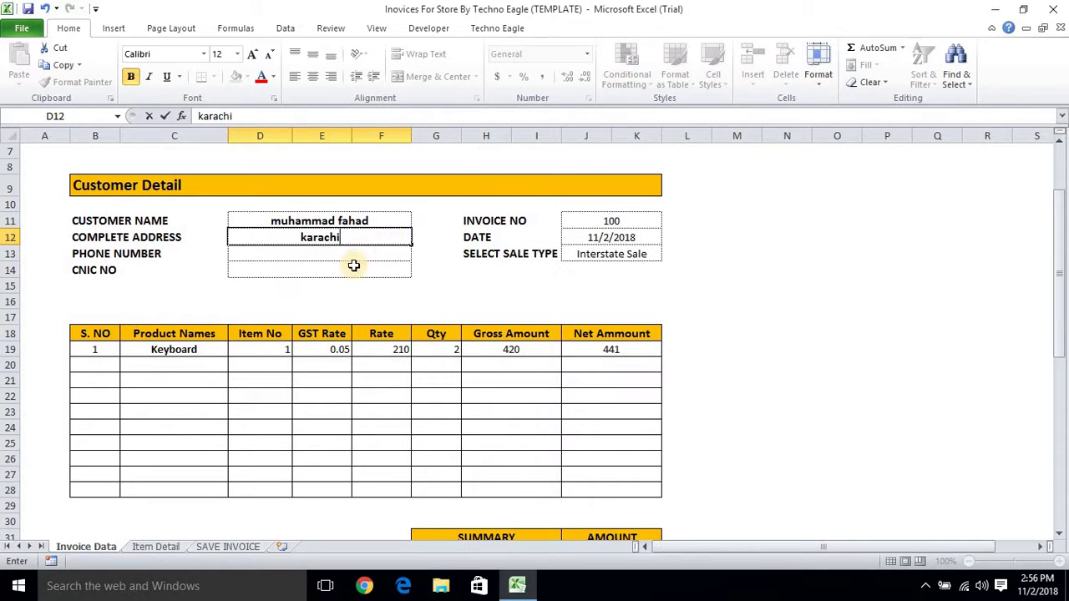
pyautogui.click(354, 257)
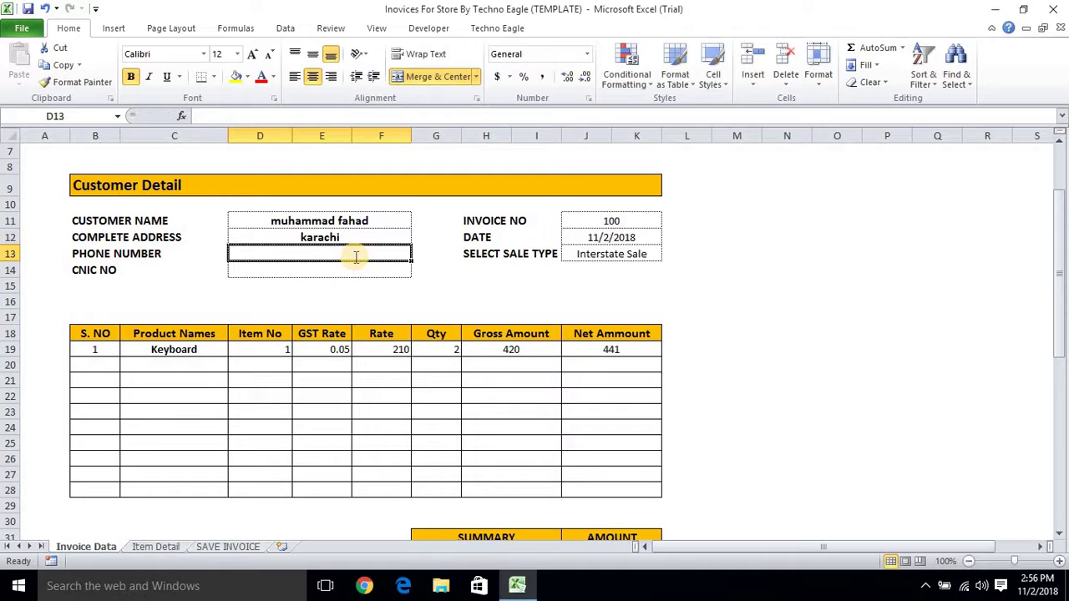
pyautogui.write('03219837')
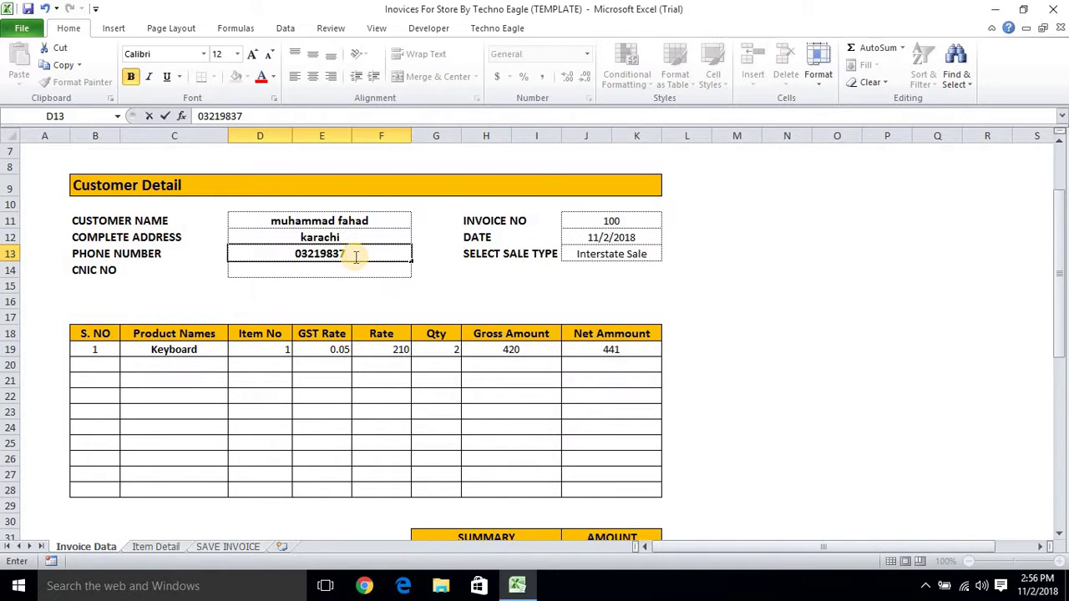
pyautogui.write('3')
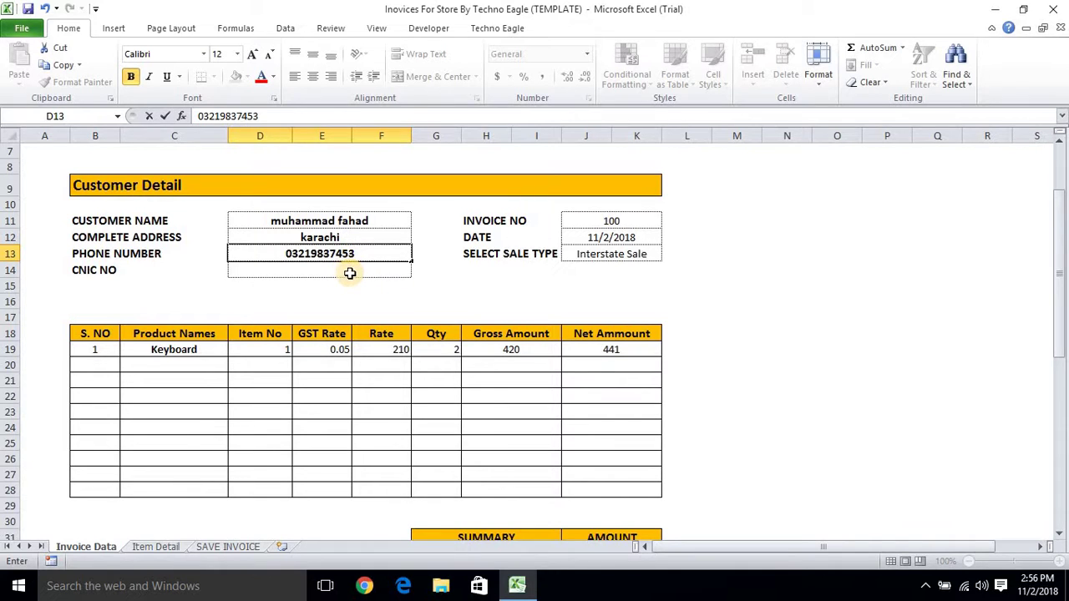
pyautogui.click(345, 266)
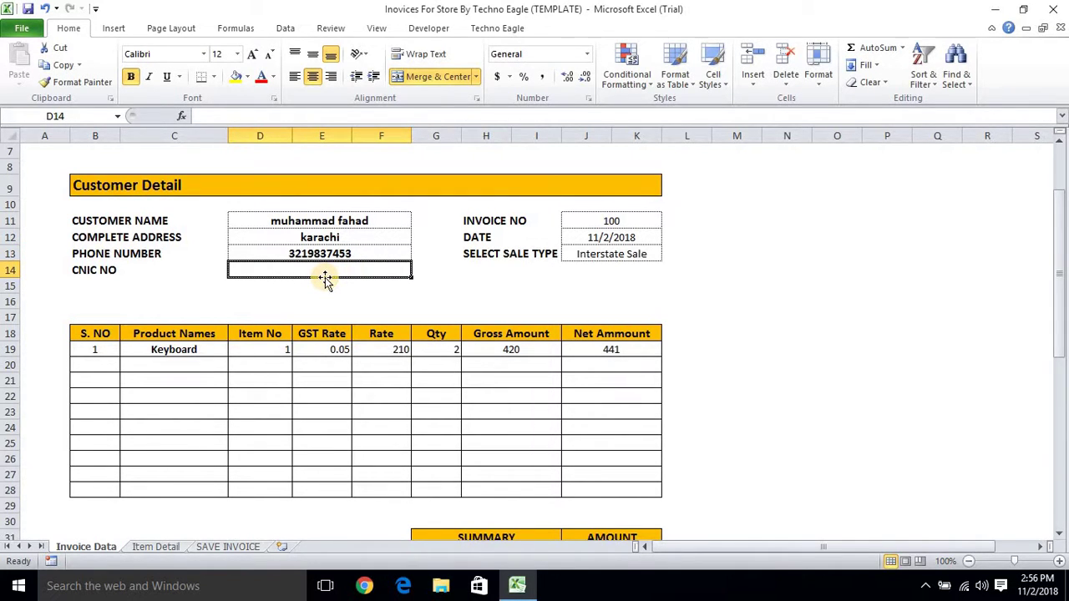
pyautogui.write('9438934')
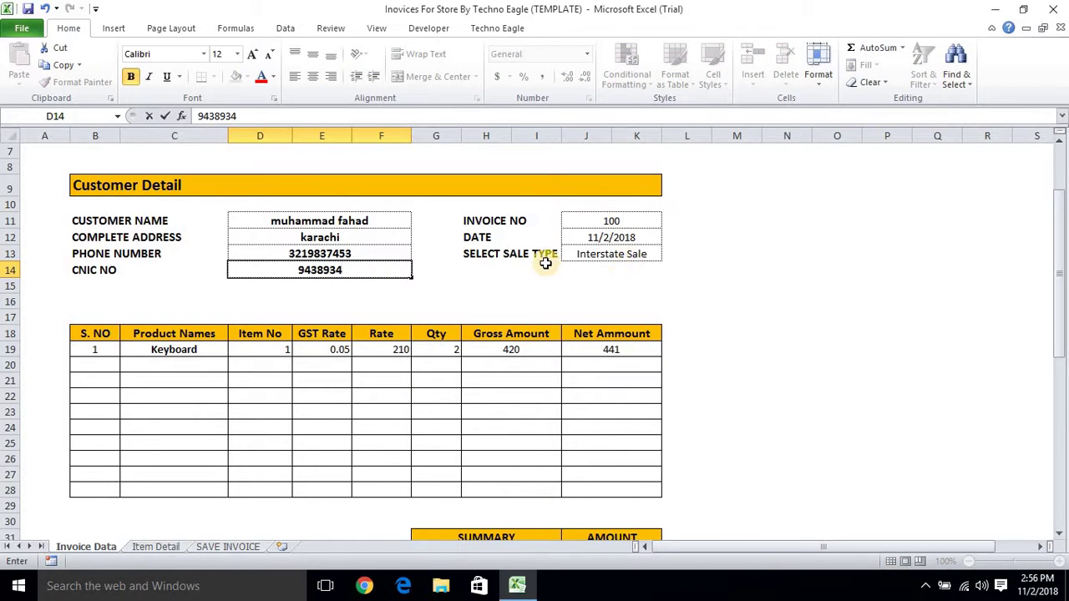
# - Switch the J13 sale type to State Sale and view the sales tax and VAT split
pyautogui.click(621, 254)
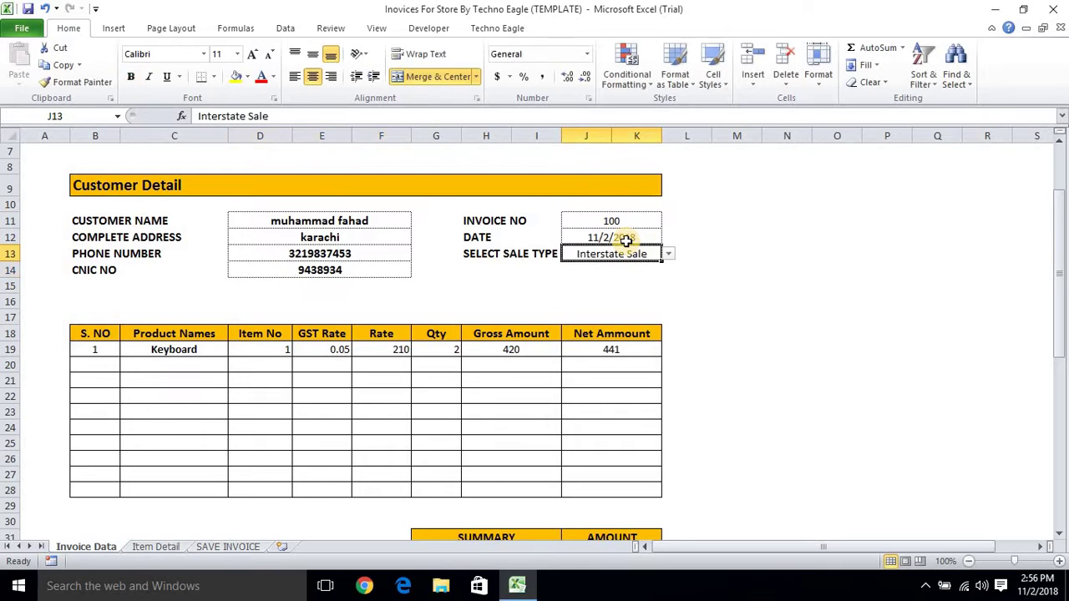
pyautogui.click(625, 239)
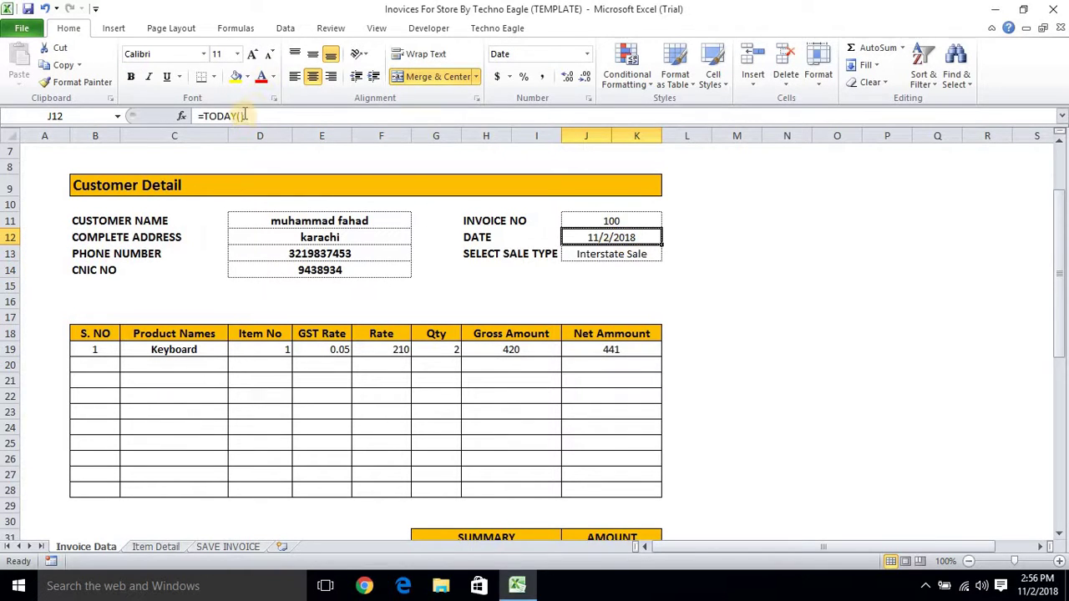
pyautogui.click(572, 259)
pyautogui.press('Down')
pyautogui.press('Down')
pyautogui.press('Down')
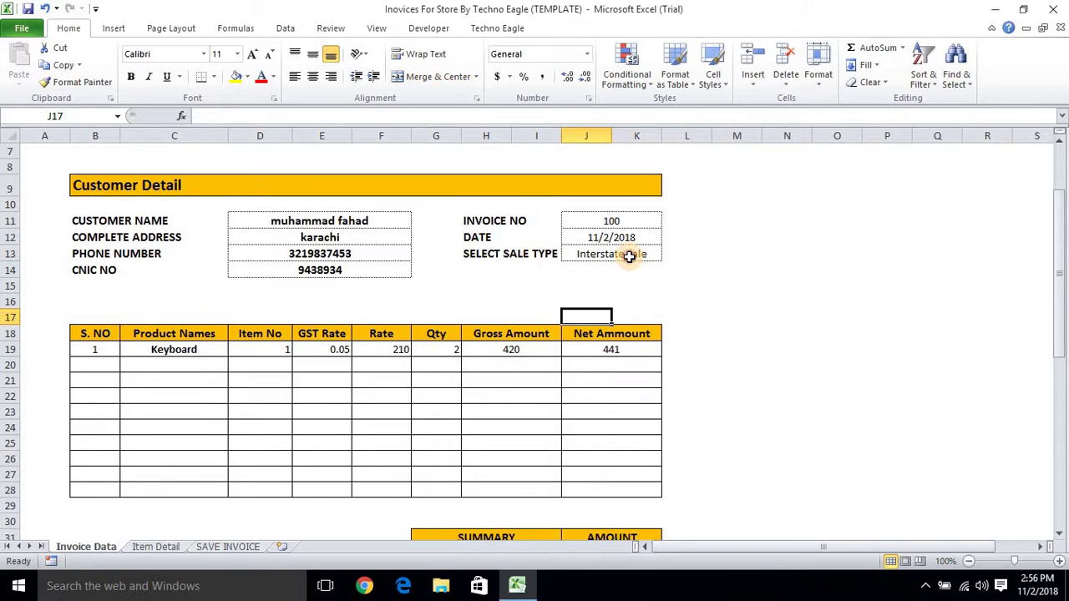
pyautogui.click(664, 264)
pyautogui.click(640, 254)
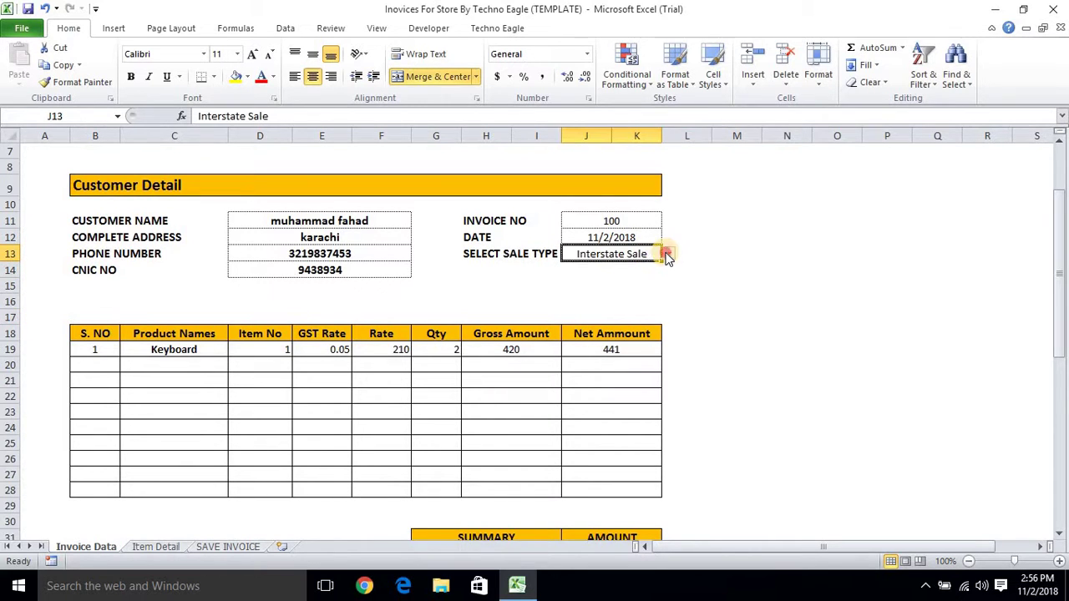
pyautogui.click(665, 255)
pyautogui.click(629, 268)
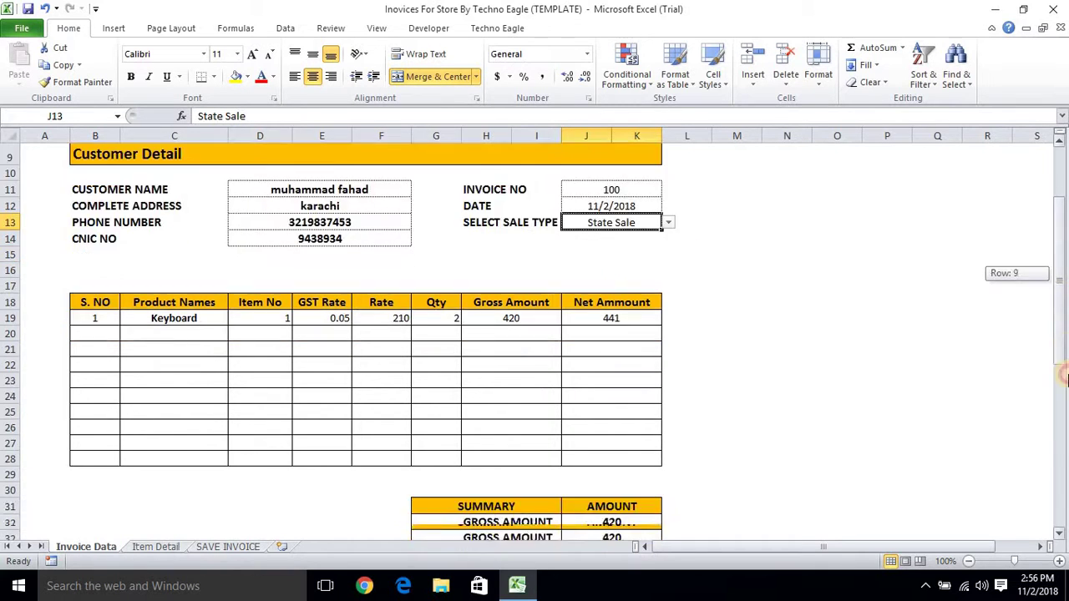
pyautogui.moveTo(1060, 284); pyautogui.dragTo(660, 368)
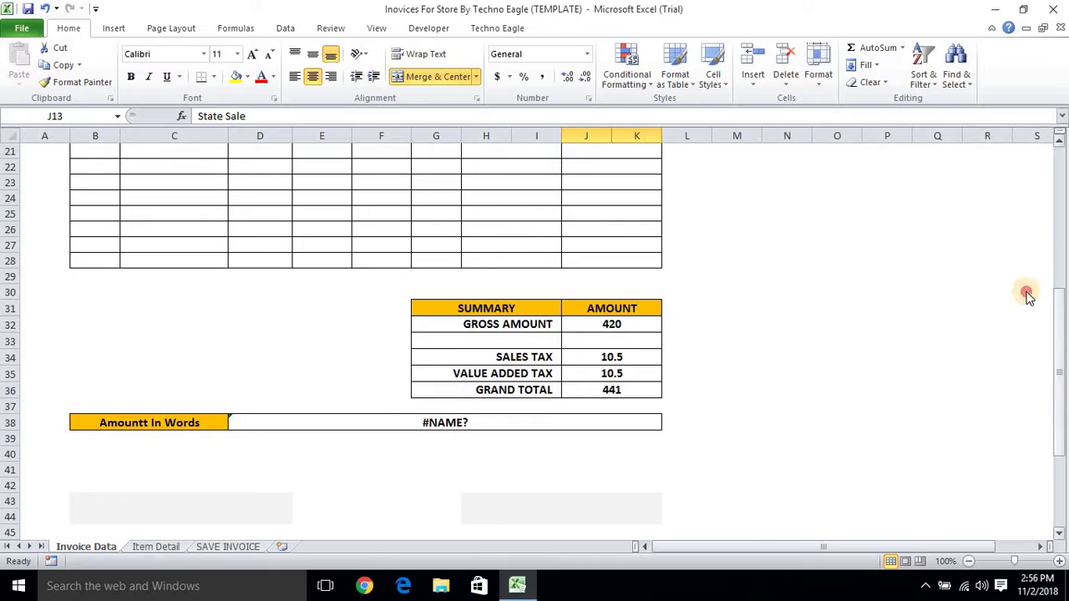
# - Set J13 back to Interstate Sale and check the summary: unit tax 21, grand total 441
pyautogui.scroll(5, 668, 250)
pyautogui.click(676, 274)
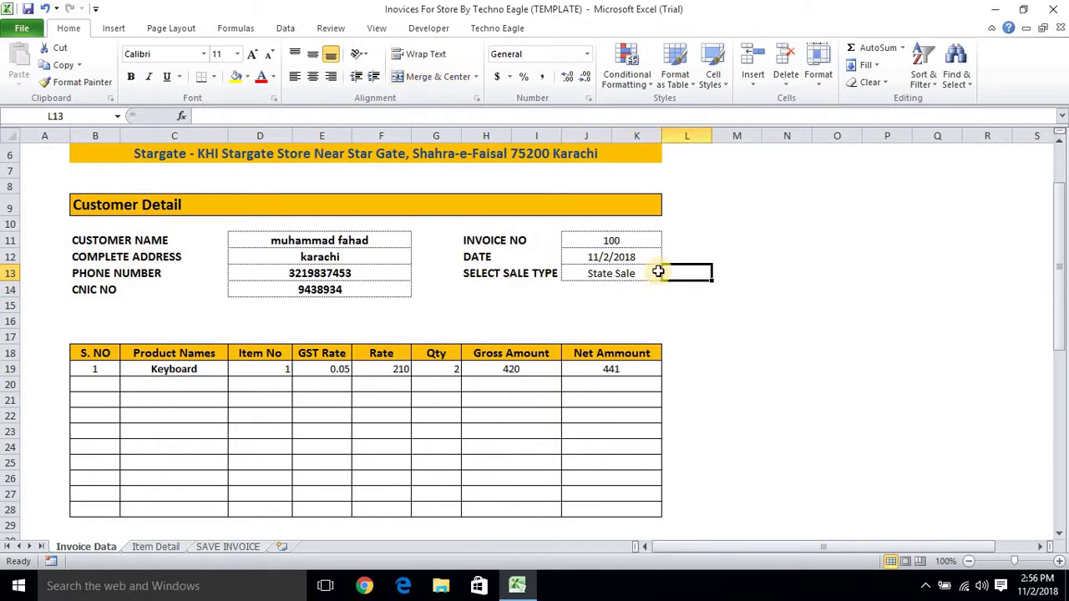
pyautogui.click(658, 274)
pyautogui.click(672, 274)
pyautogui.click(655, 273)
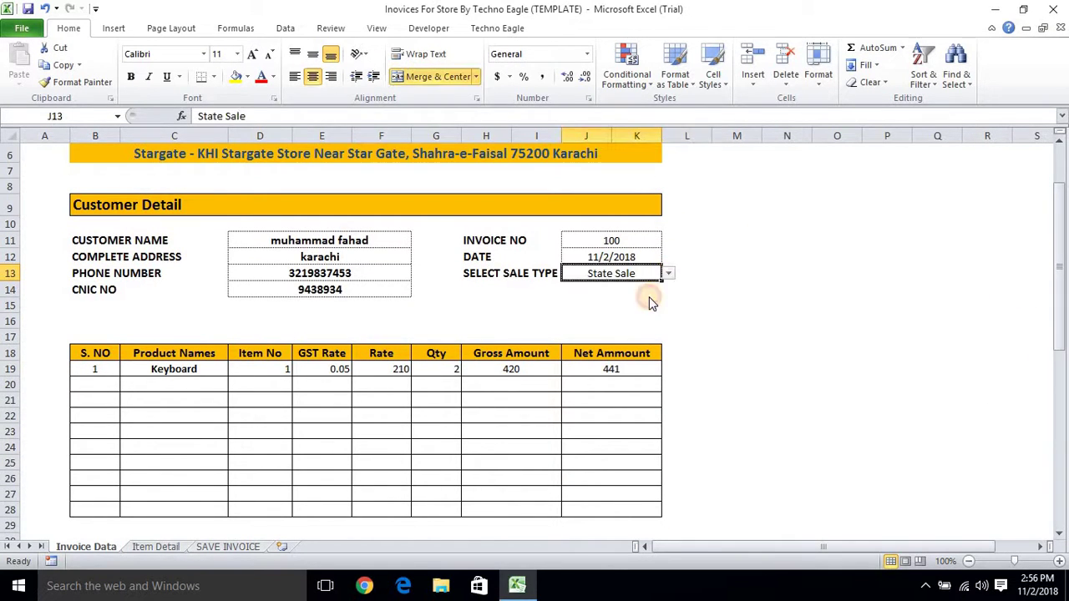
pyautogui.click(669, 274)
pyautogui.press('Return')
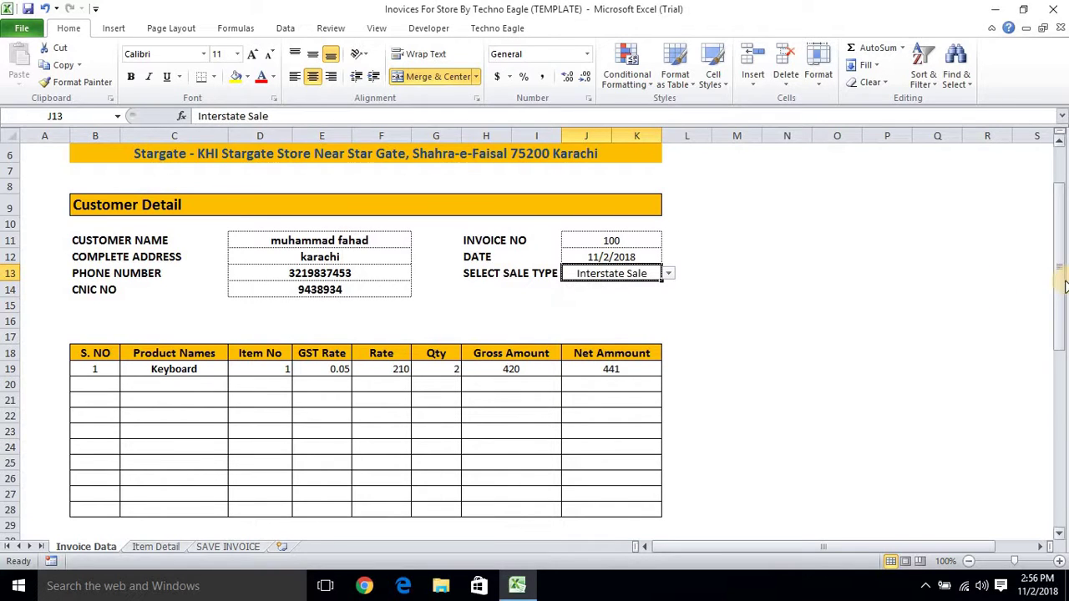
pyautogui.moveTo(1063, 286); pyautogui.dragTo(1058, 359)
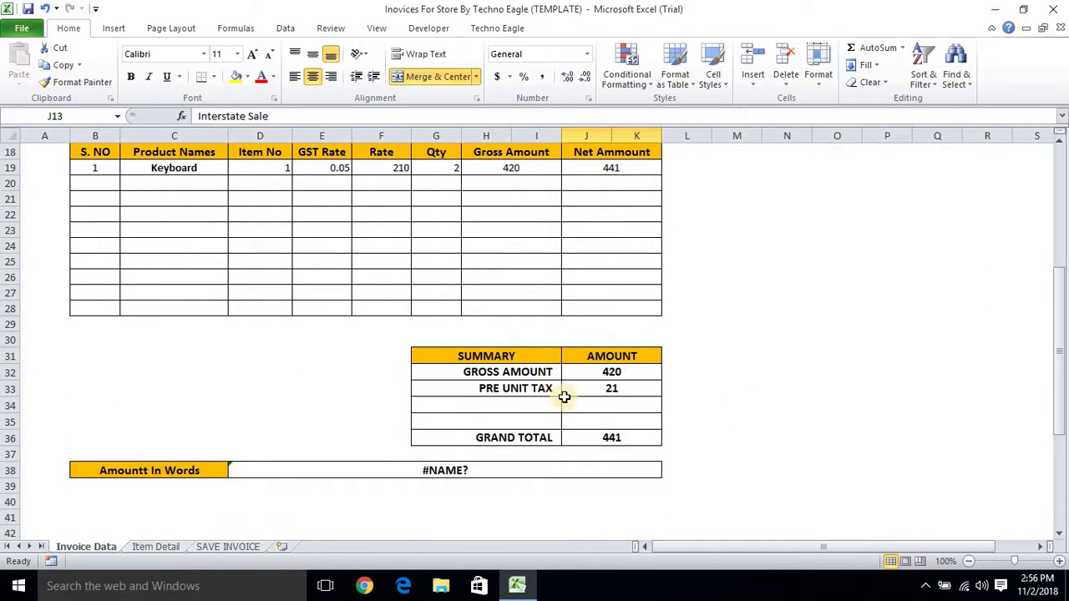
pyautogui.click(546, 390)
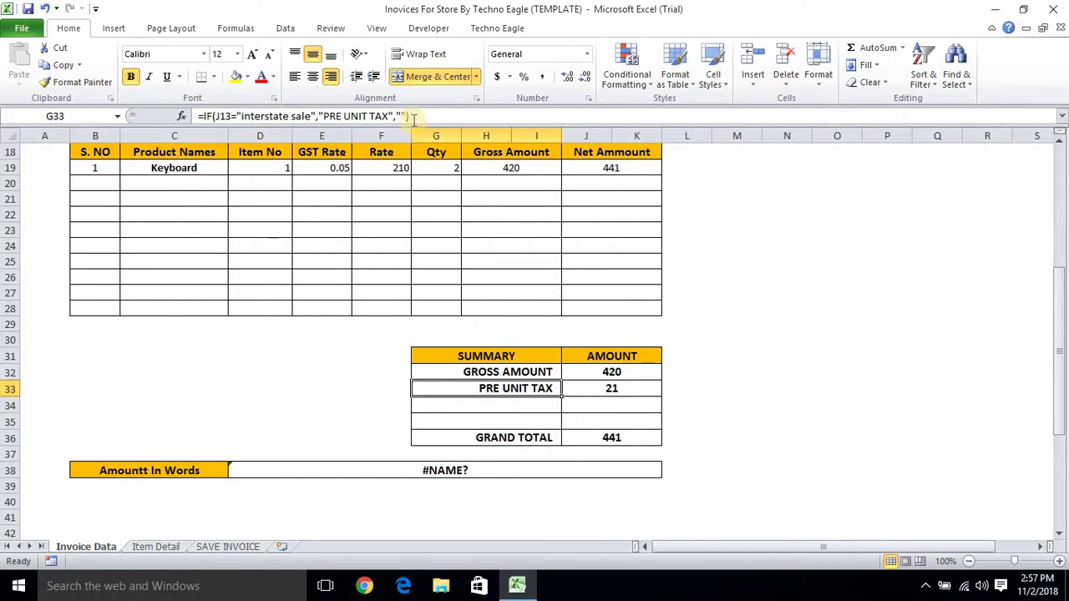
pyautogui.click(238, 121)
pyautogui.moveTo(182, 116); pyautogui.dragTo(512, 234)
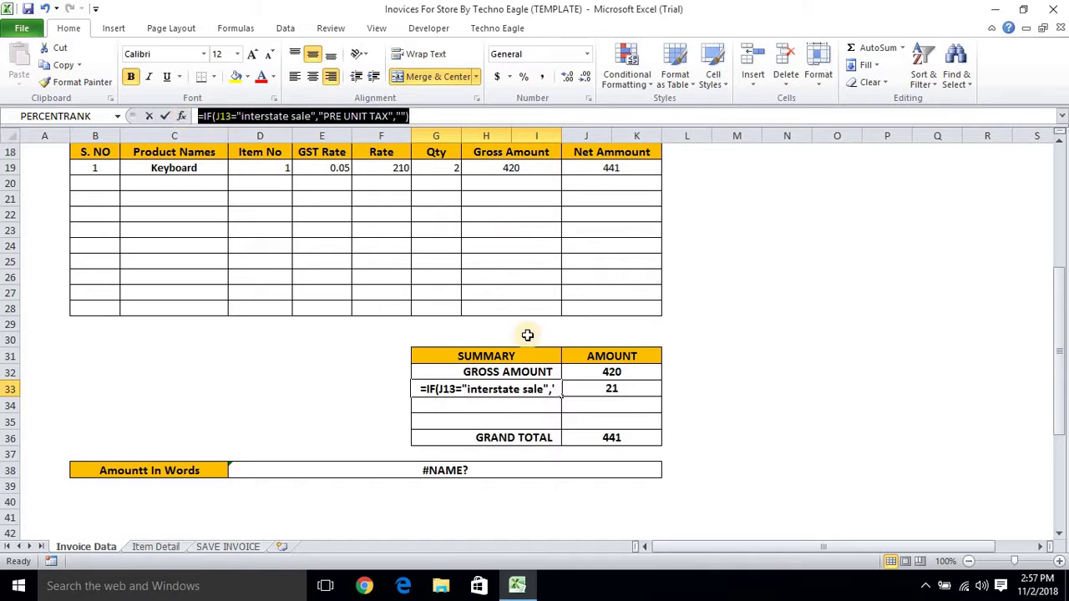
pyautogui.press('Return')
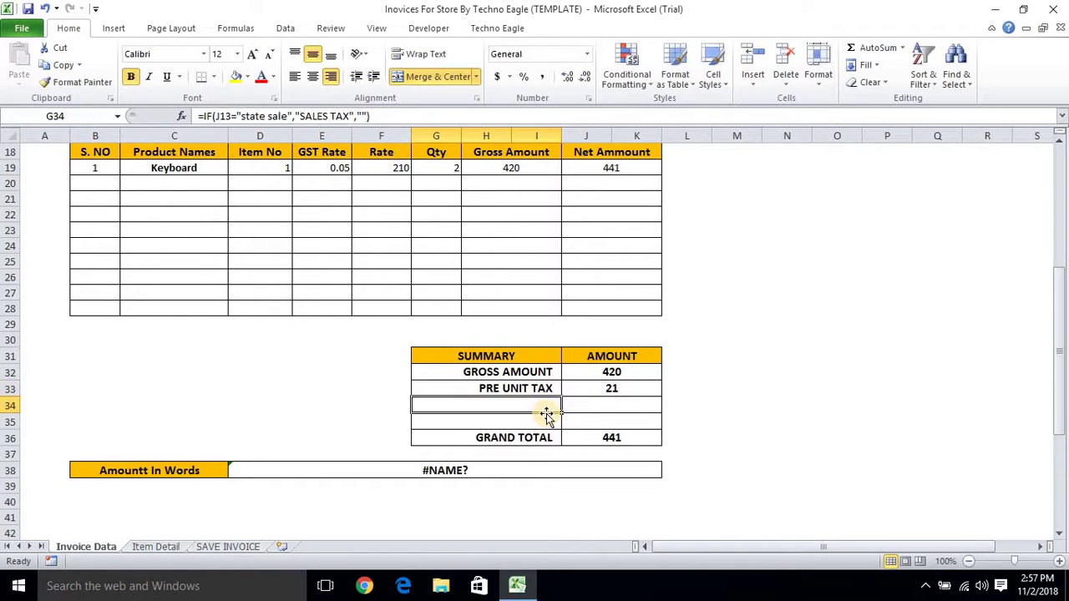
pyautogui.click(458, 476)
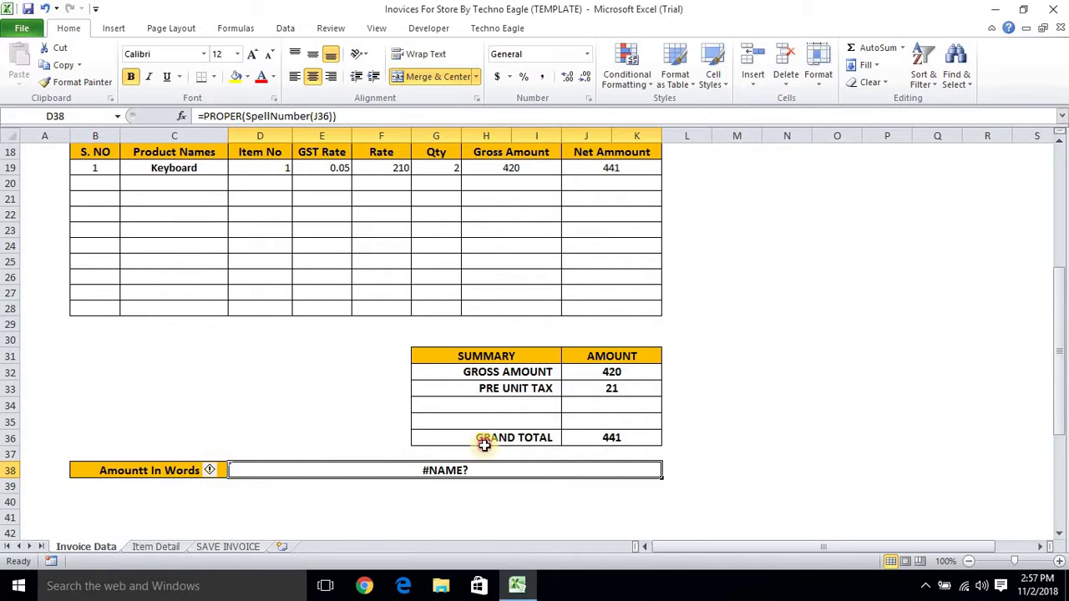
pyautogui.click(634, 437)
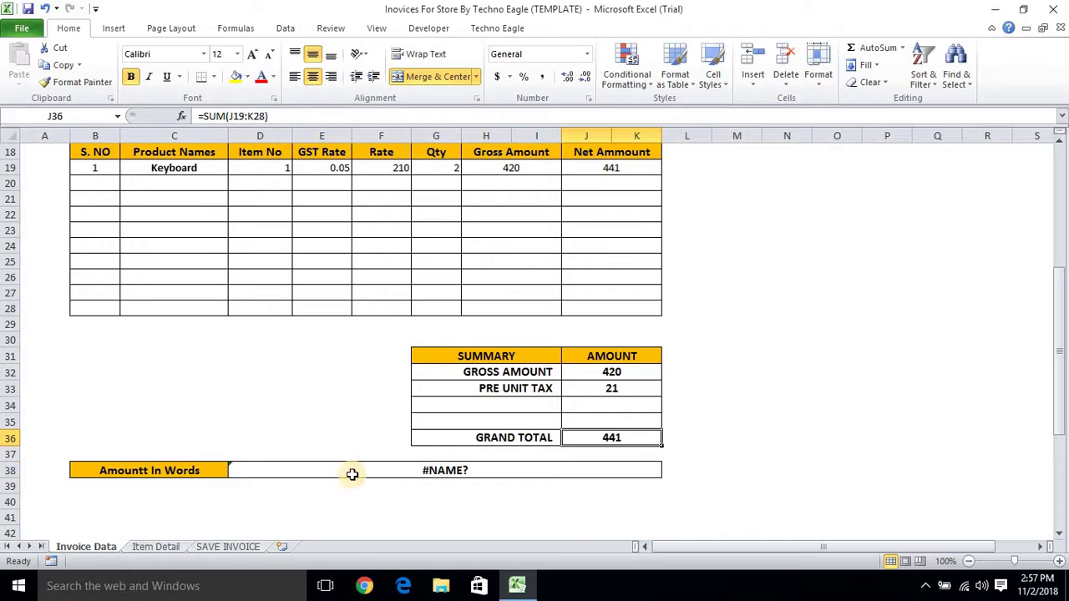
pyautogui.click(496, 470)
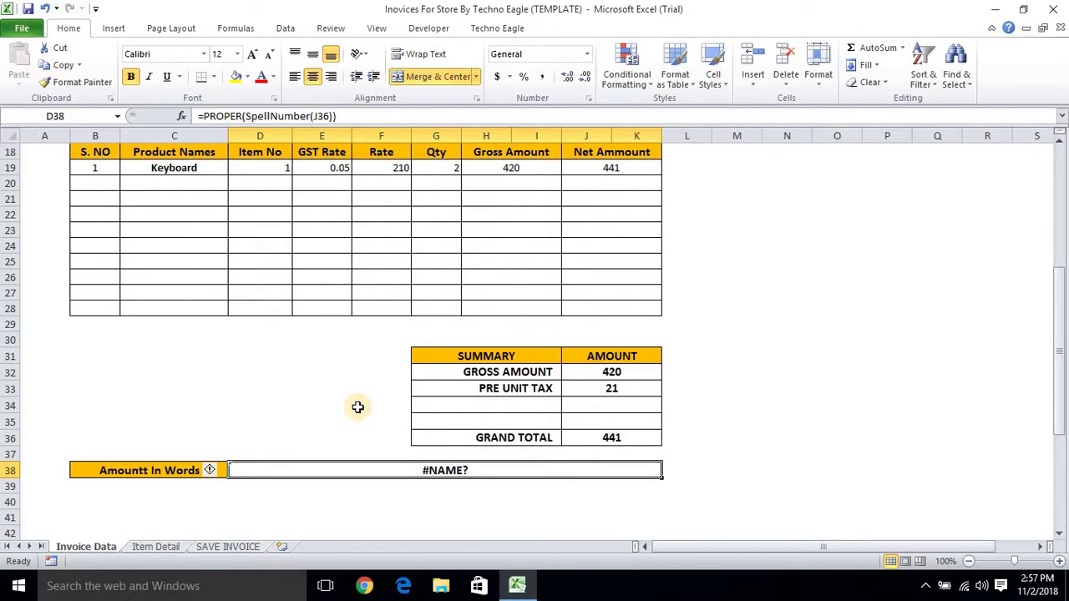
# - Open a maximized Chrome window at the Blogger dashboard
pyautogui.click(364, 585)
pyautogui.write('t')
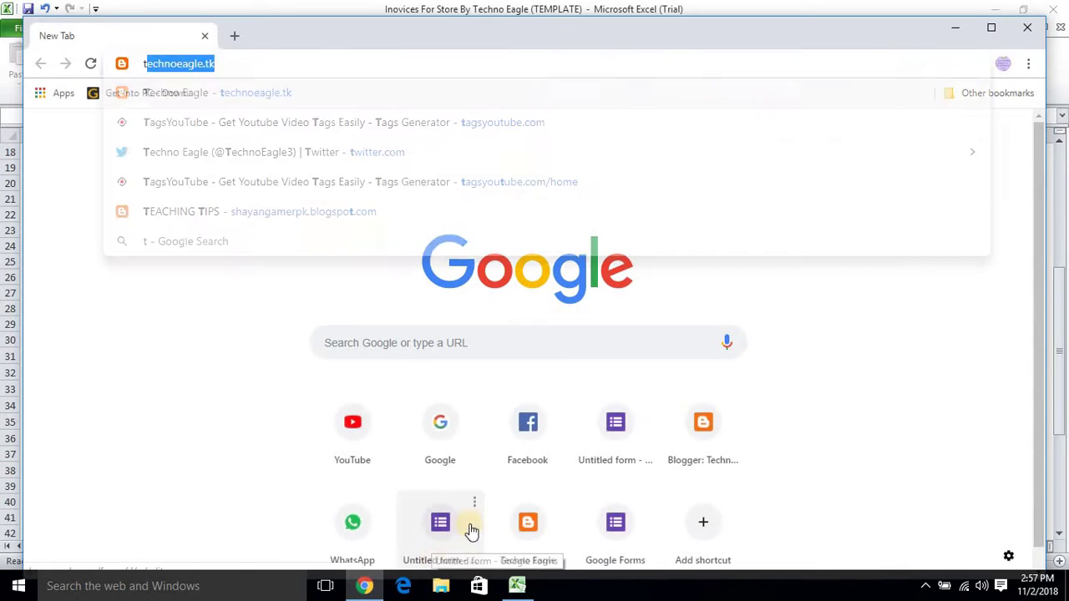
pyautogui.click(992, 27)
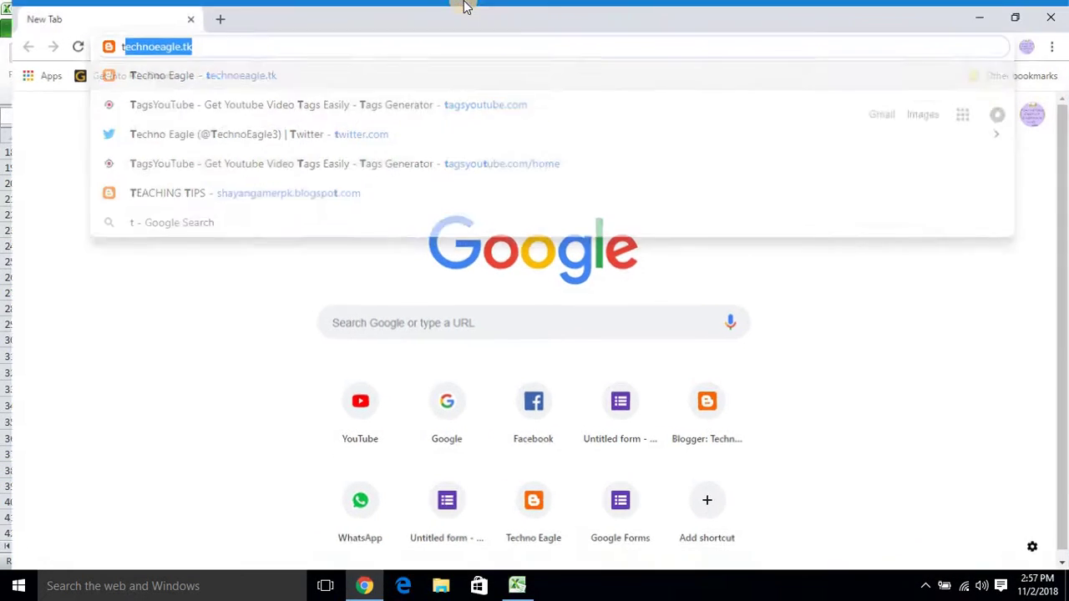
pyautogui.press('BackSpace')
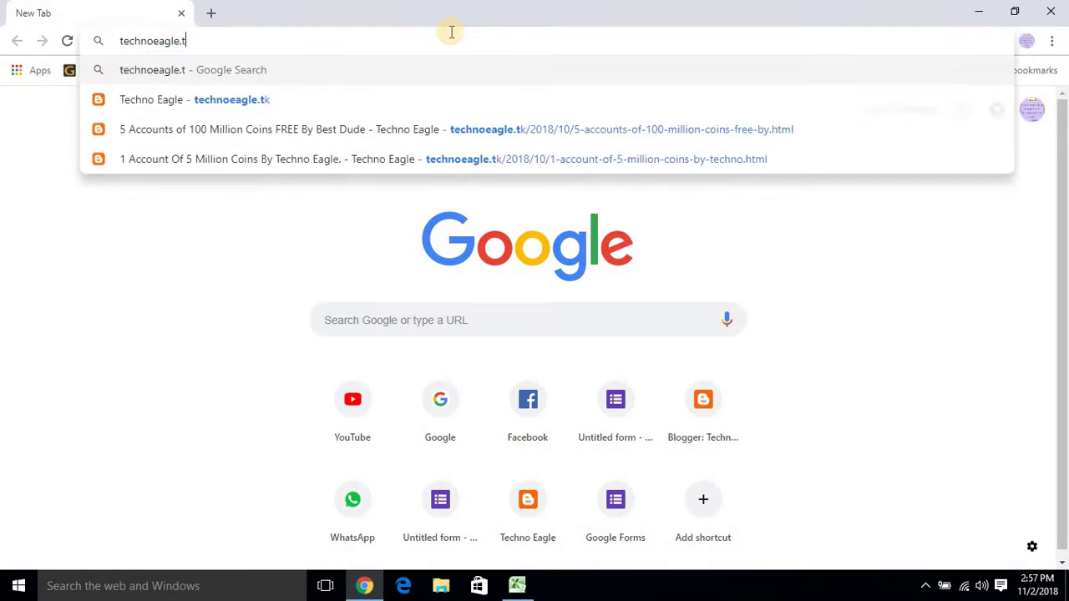
pyautogui.press('BackSpace')
pyautogui.press('BackSpace')
pyautogui.press('BackSpace')
pyautogui.press('BackSpace')
pyautogui.press('BackSpace')
pyautogui.write('b')
pyautogui.press('Return')
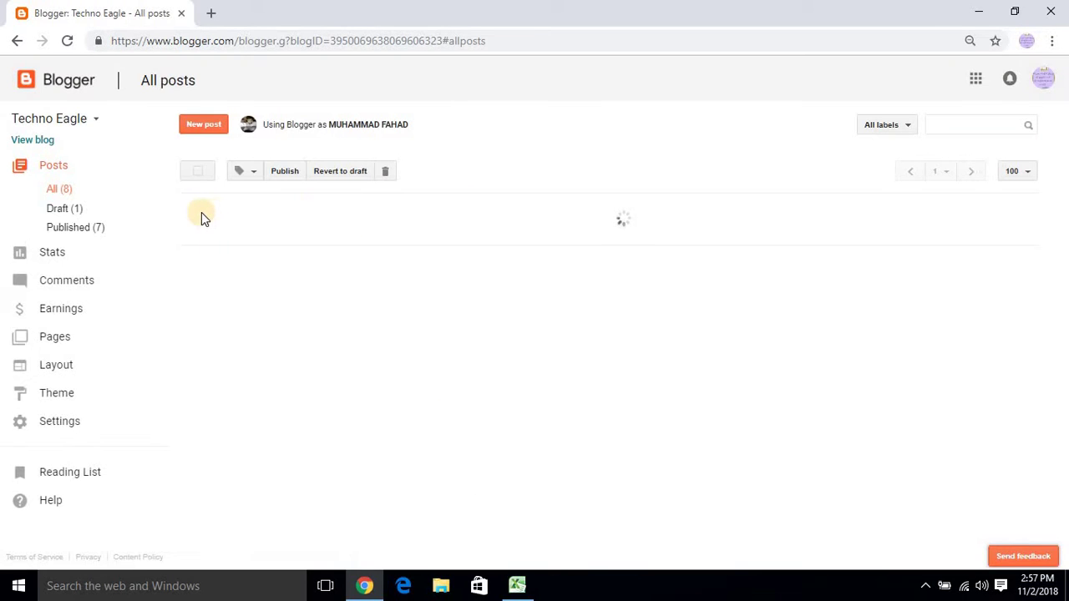
# - Publish the GST invoice draft post and view it in a new tab
pyautogui.click(199, 204)
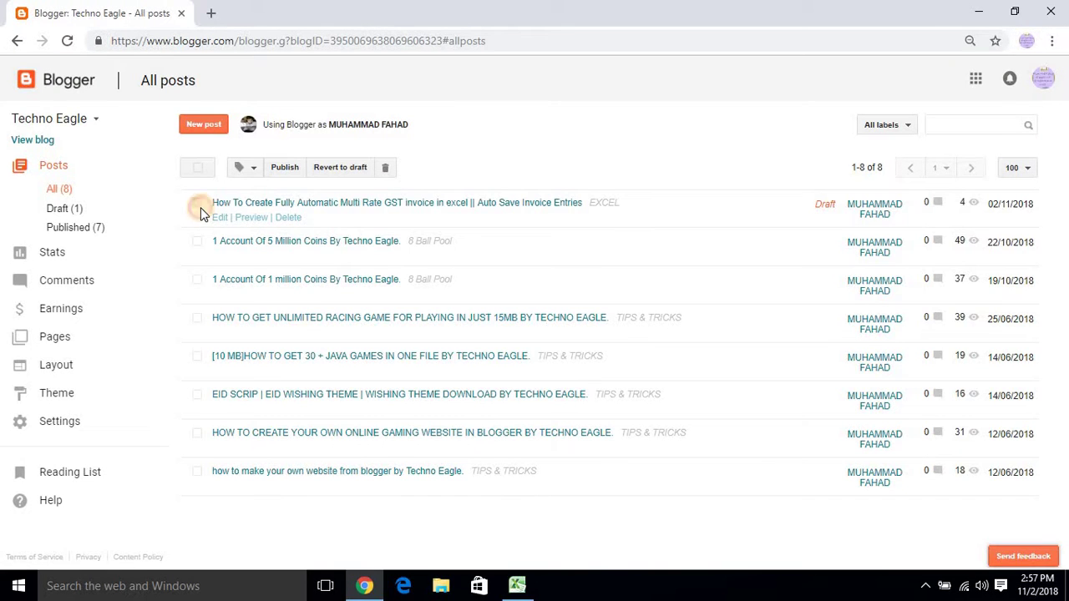
pyautogui.click(305, 175)
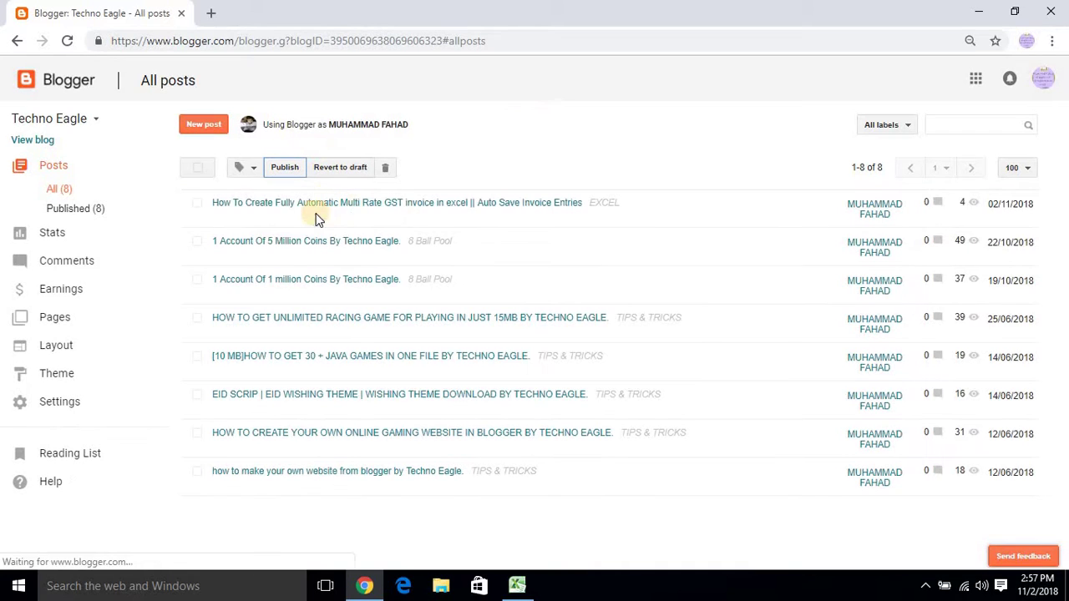
pyautogui.click(240, 217)
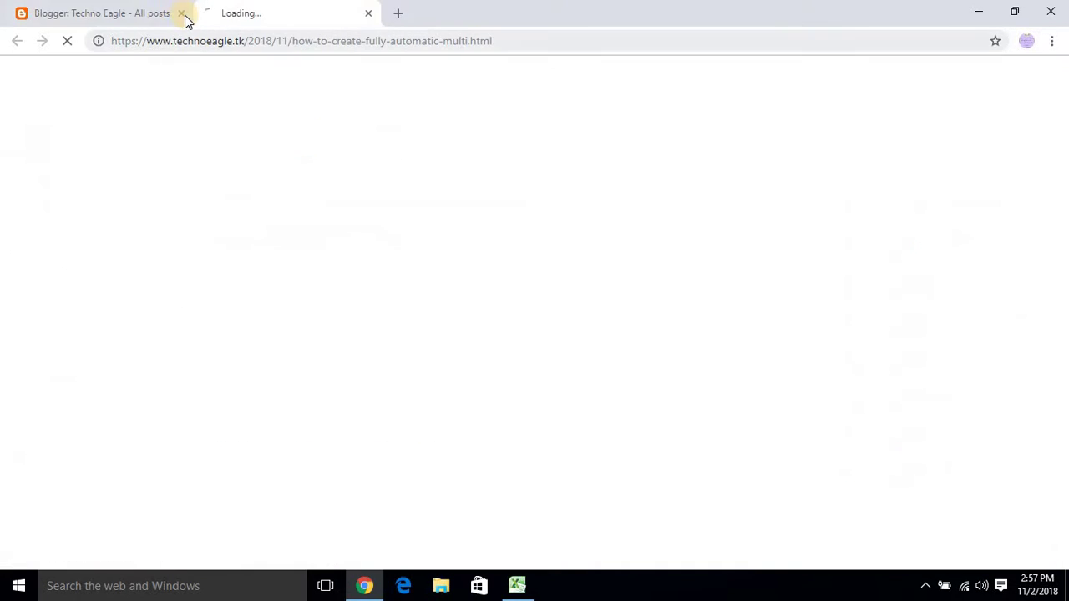
# - Close the Blogger dashboard tab, check the Excel workbook without closing it, and return to the blog post
pyautogui.click(182, 14)
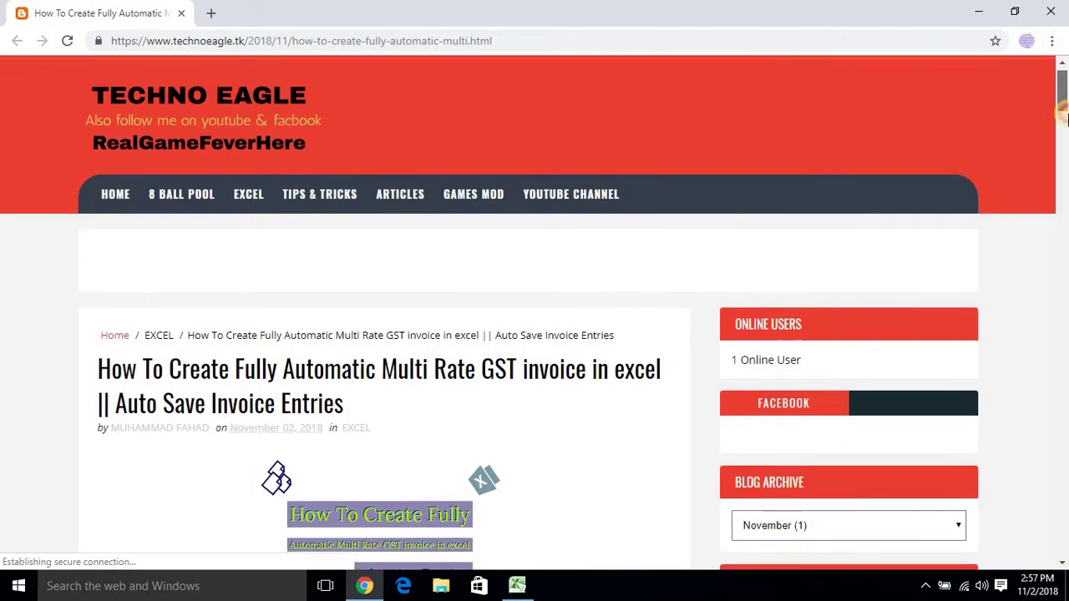
pyautogui.moveTo(1063, 89); pyautogui.dragTo(1063, 148)
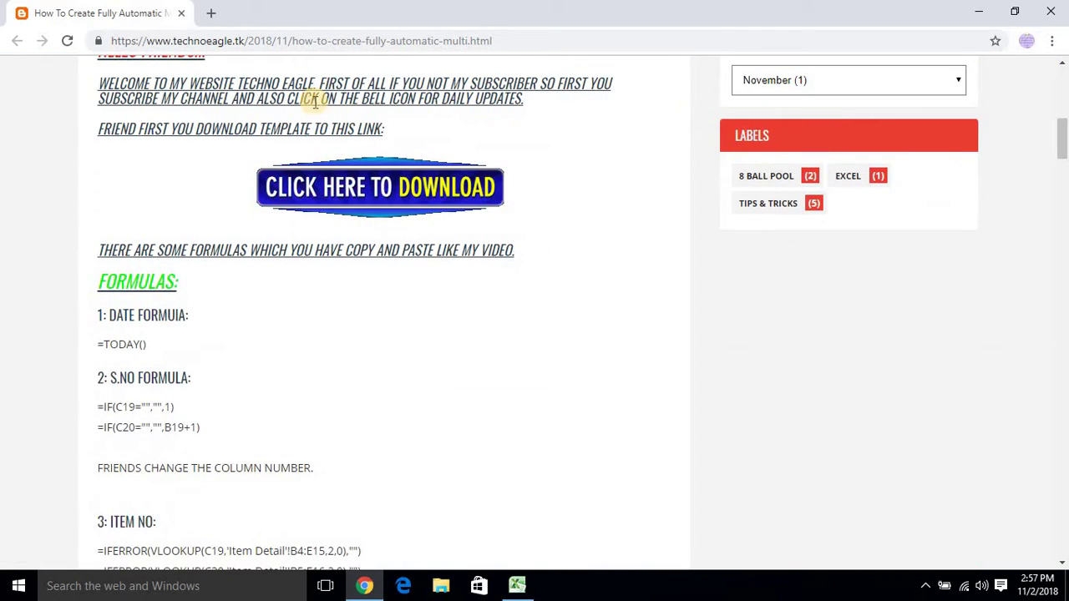
pyautogui.click(517, 585)
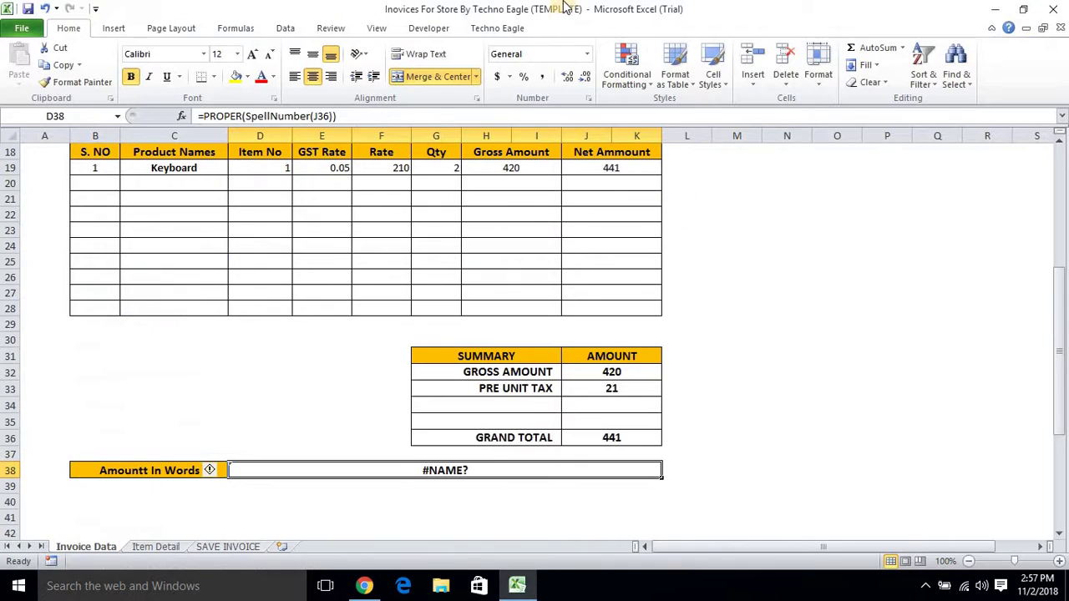
pyautogui.click(1052, 9)
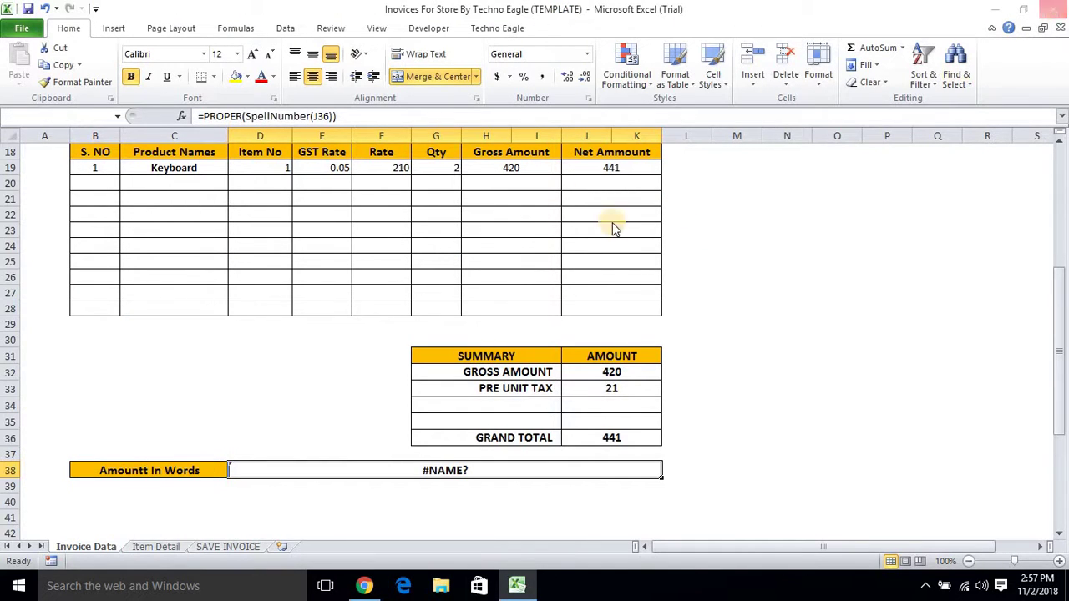
pyautogui.click(596, 311)
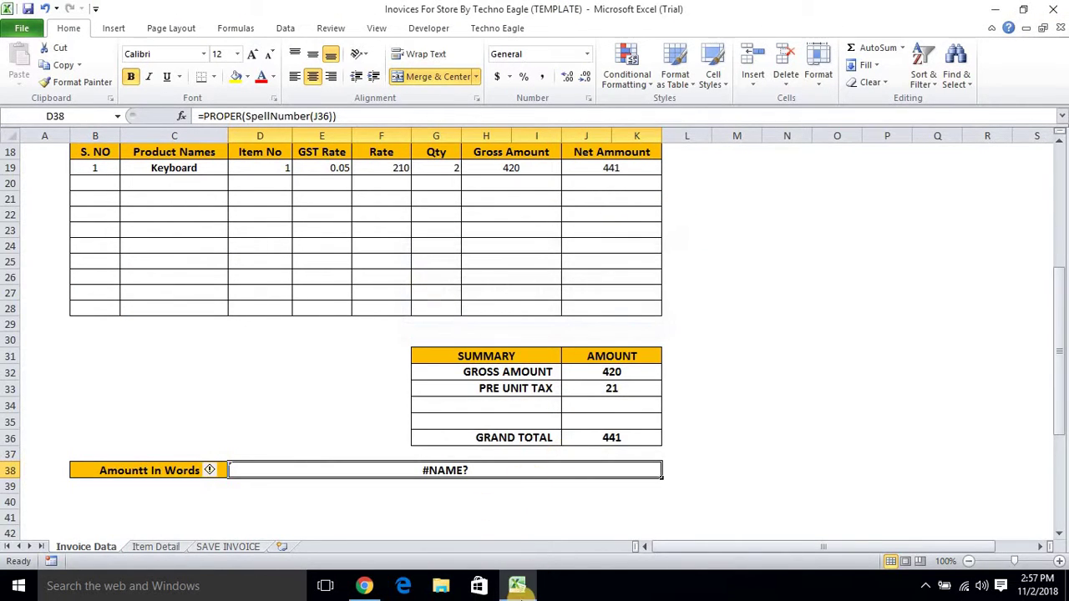
pyautogui.hotkey('alt', 'Tab')
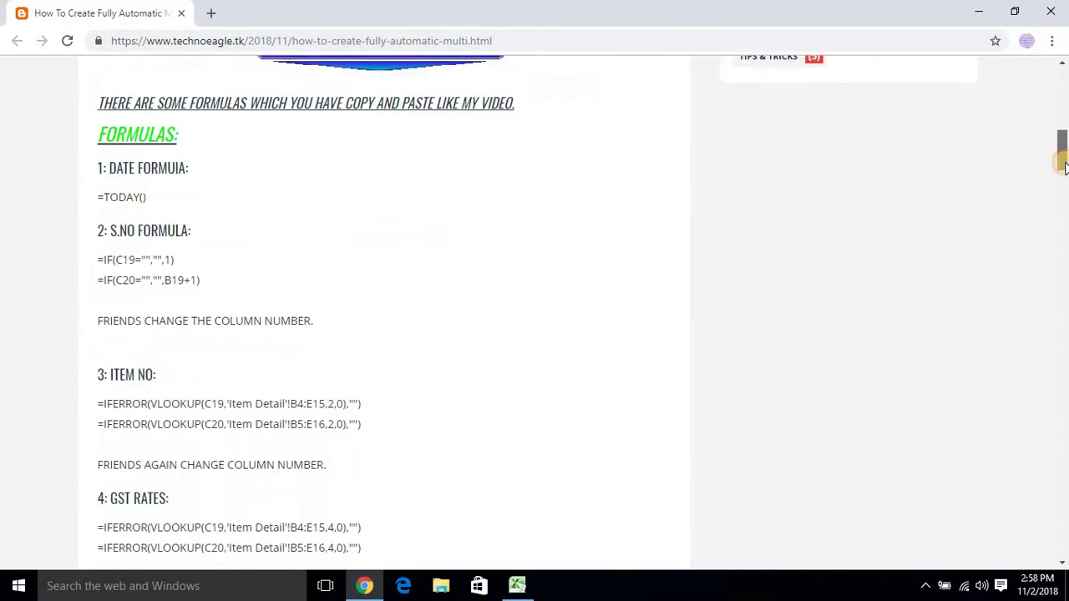
# - Copy the green SpellNumber code from Function SpellNumber to End Function
pyautogui.moveTo(1063, 159); pyautogui.dragTo(1062, 178)
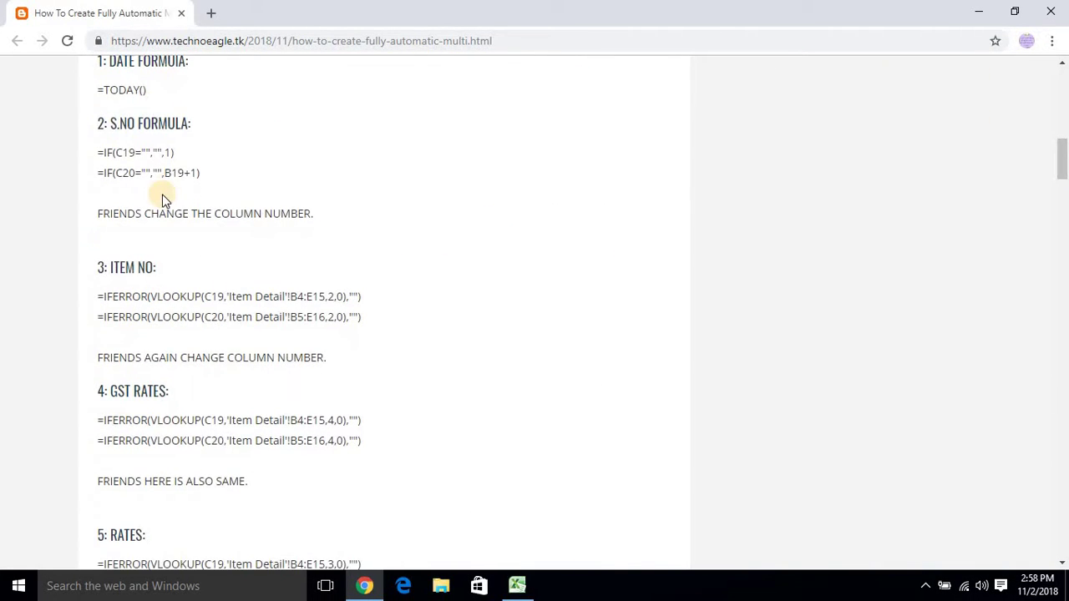
pyautogui.moveTo(1065, 182); pyautogui.dragTo(1064, 272)
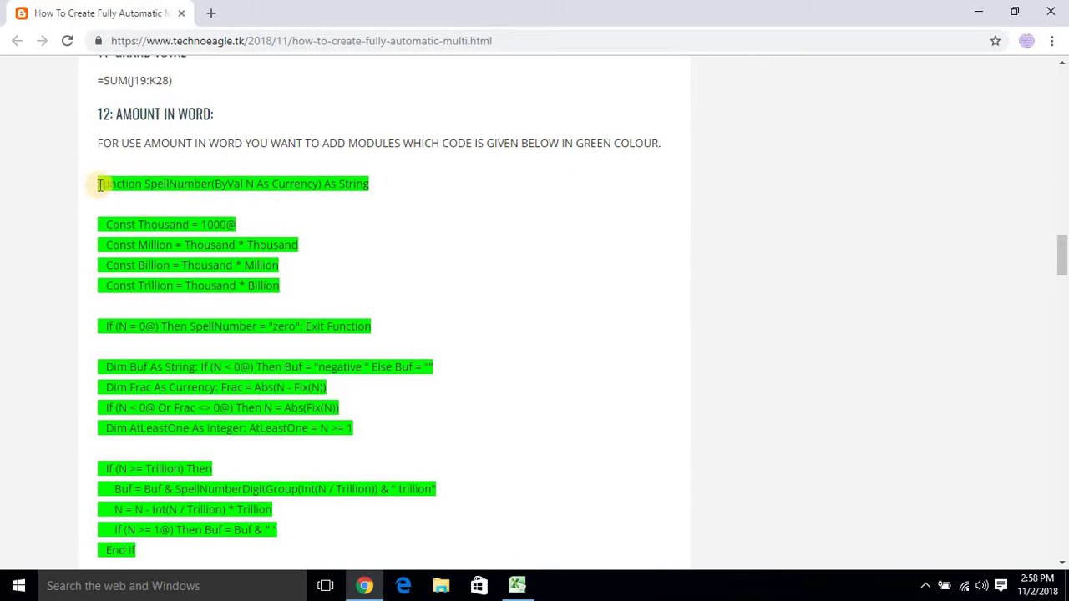
pyautogui.moveTo(98, 181); pyautogui.dragTo(306, 555)
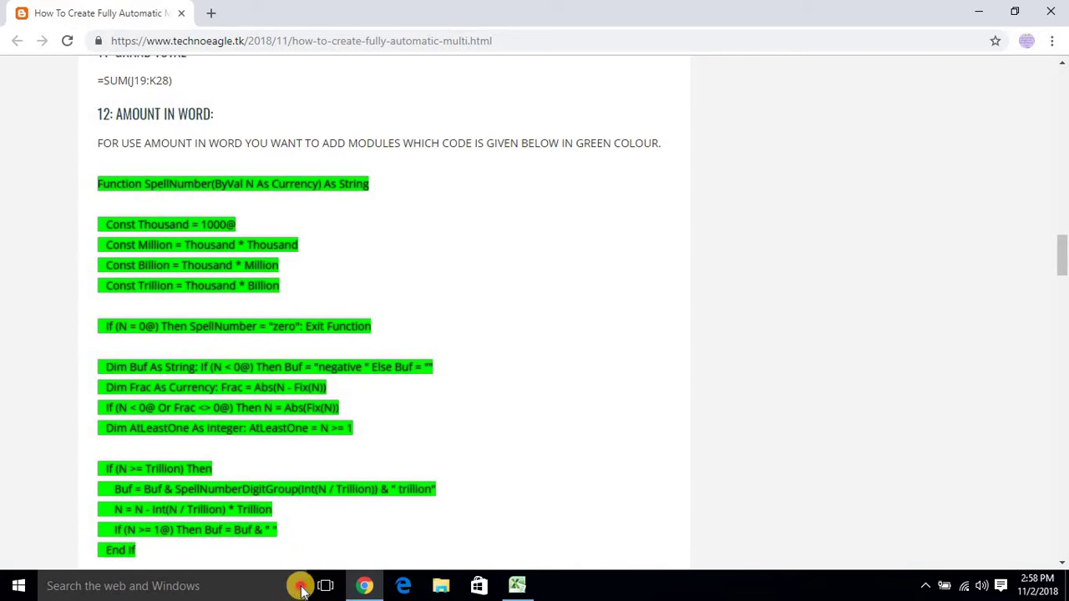
pyautogui.moveTo(306, 555)
pyautogui.mouseDown()
pyautogui.moveTo(293, 526)
pyautogui.moveTo(286, 569)
pyautogui.moveTo(193, 227)
pyautogui.moveTo(178, 275)
pyautogui.mouseUp()
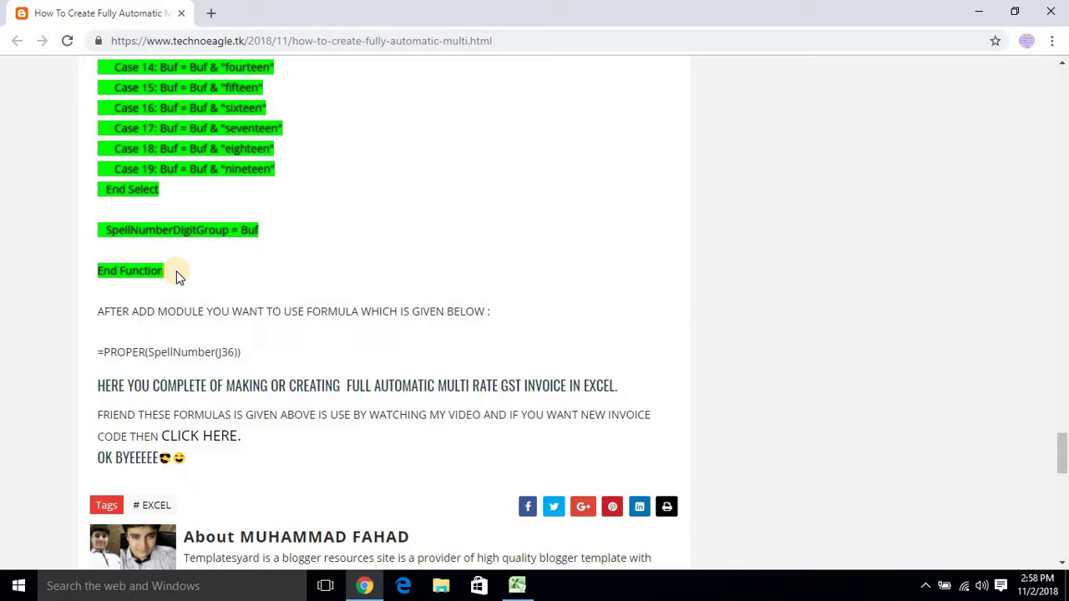
pyautogui.rightClick(178, 275)
pyautogui.click(221, 286)
pyautogui.click(511, 589)
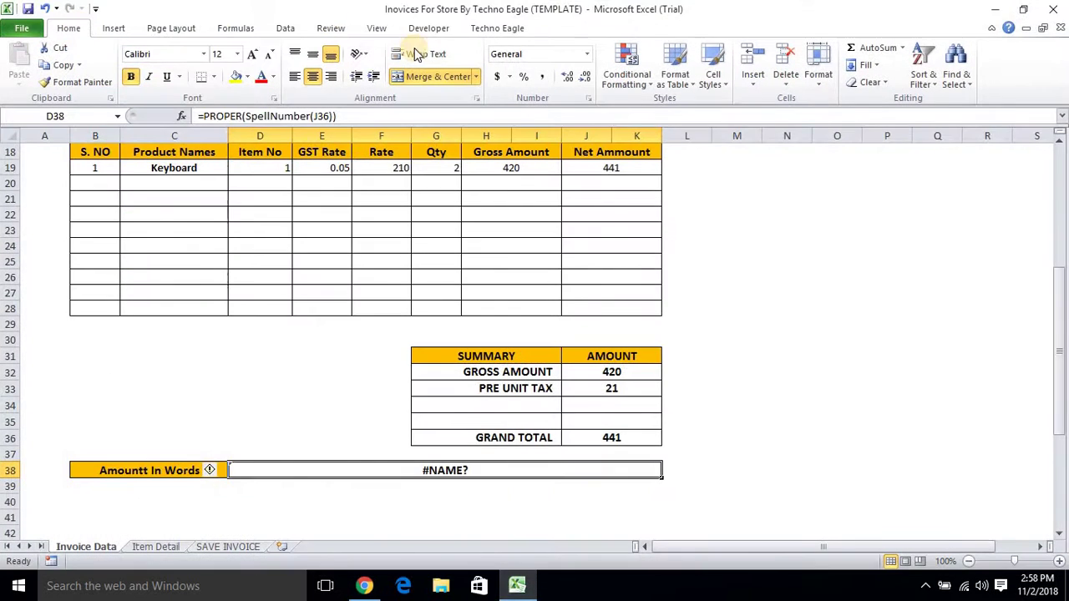
pyautogui.click(421, 35)
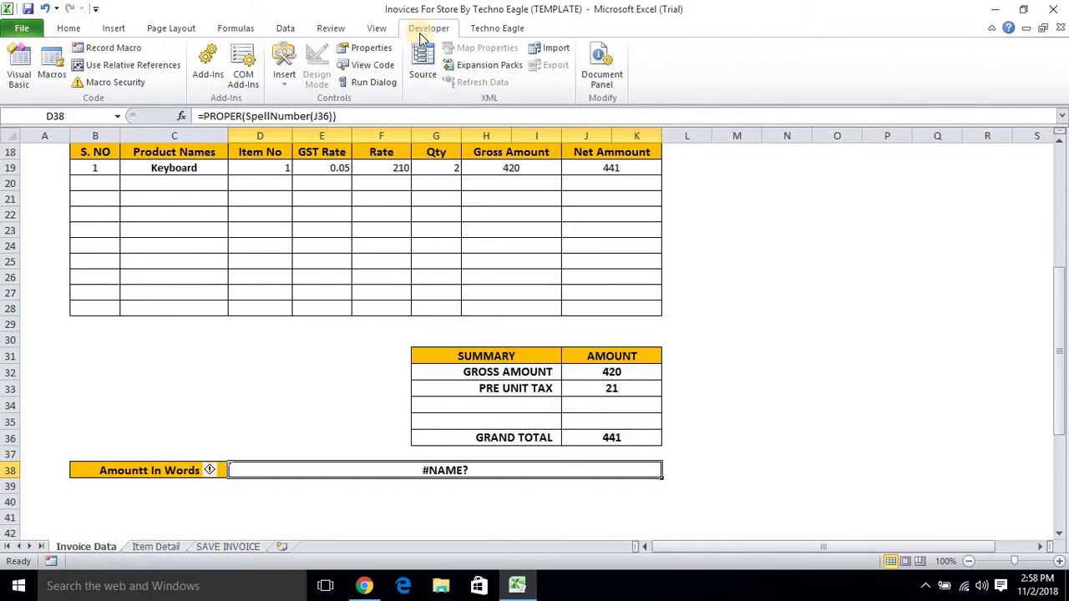
pyautogui.click(66, 30)
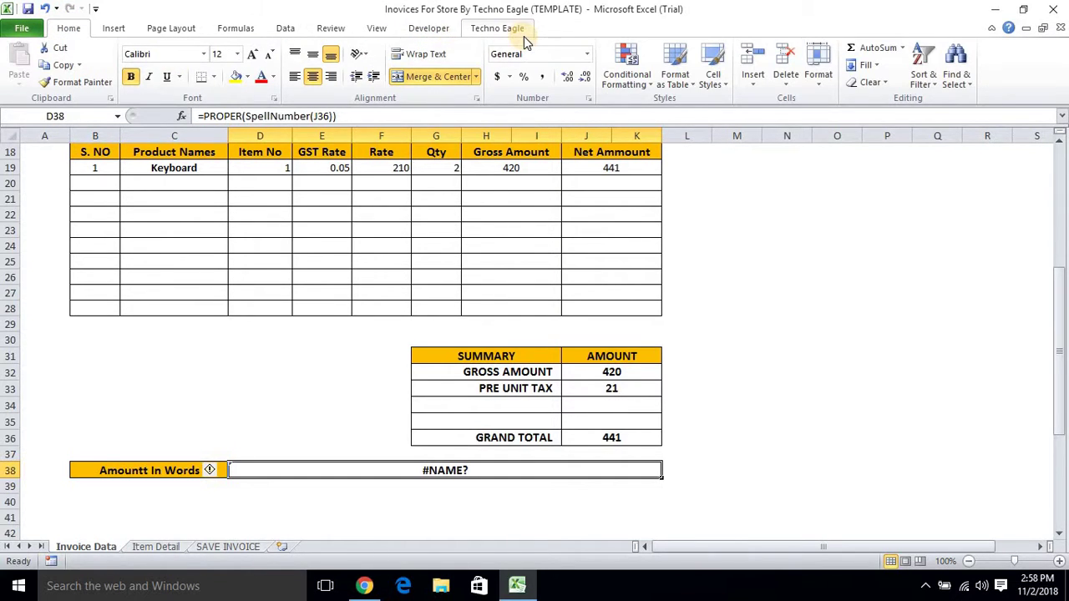
pyautogui.rightClick(98, 57)
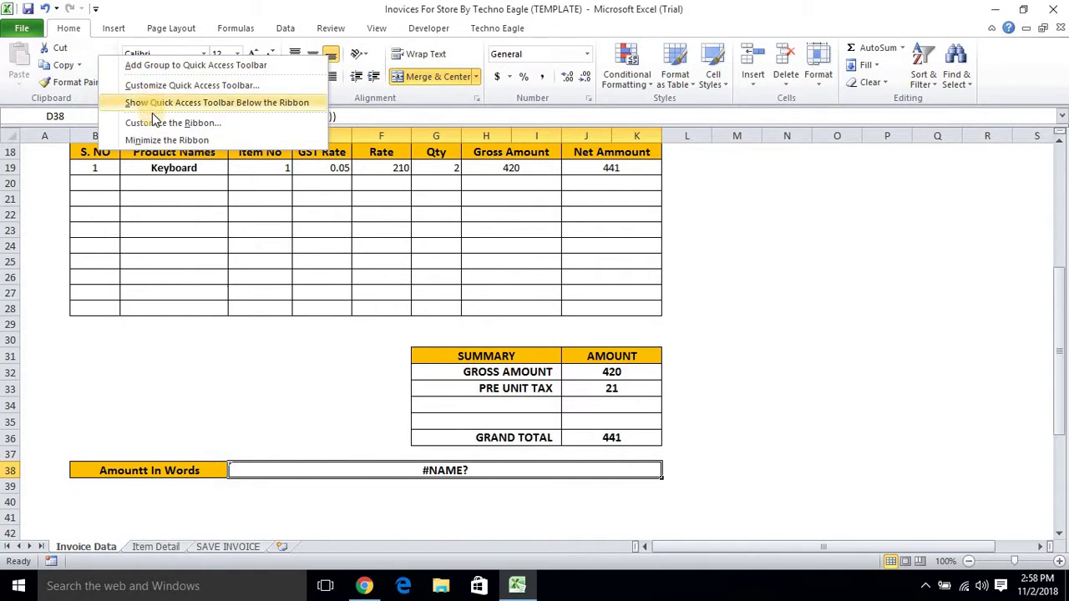
pyautogui.click(152, 124)
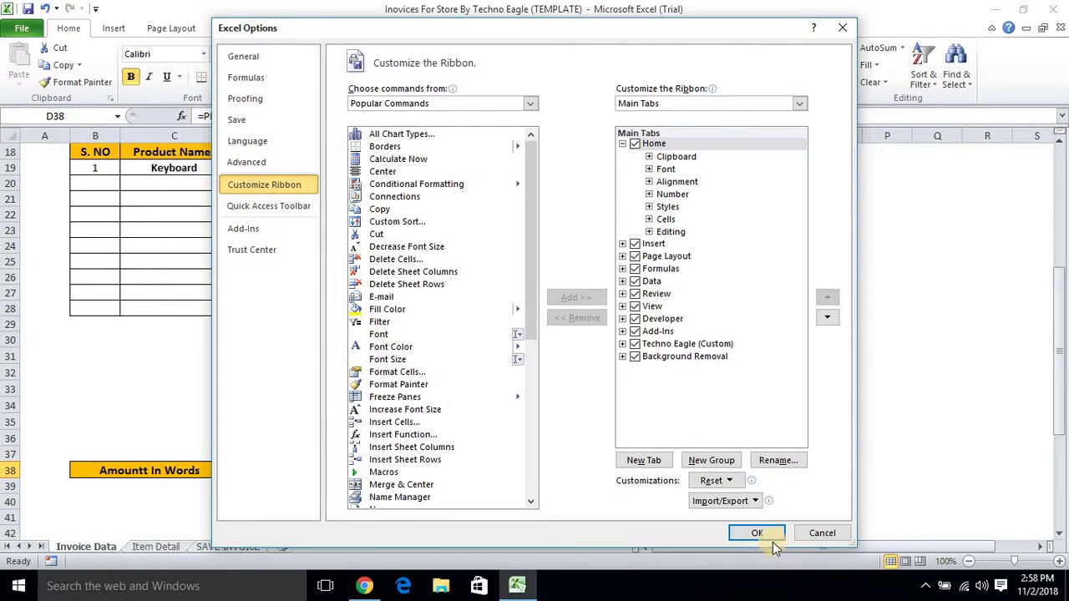
pyautogui.click(690, 345)
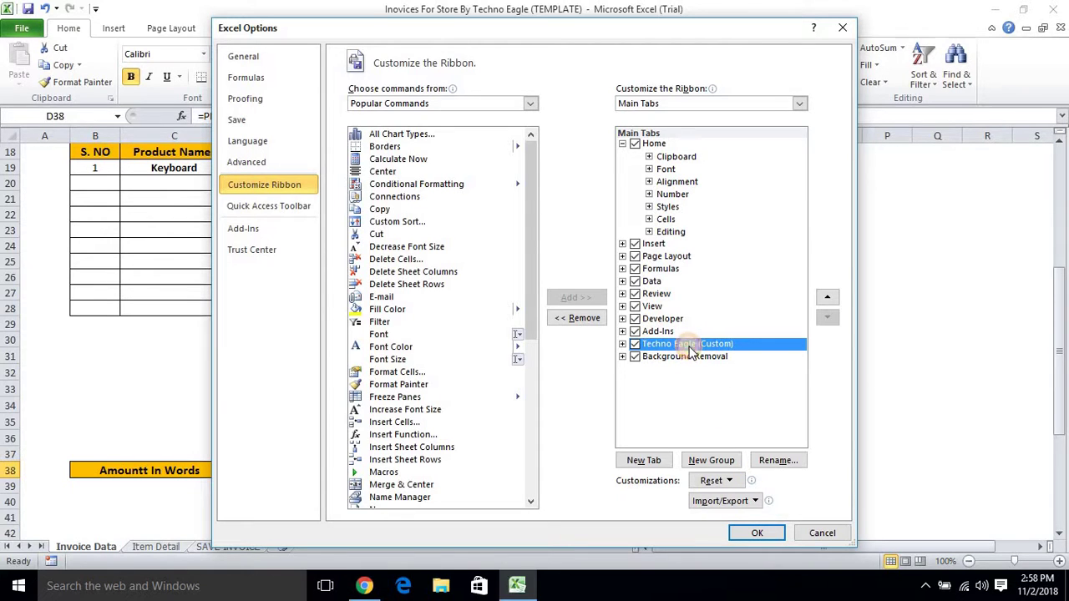
pyautogui.doubleClick(690, 348)
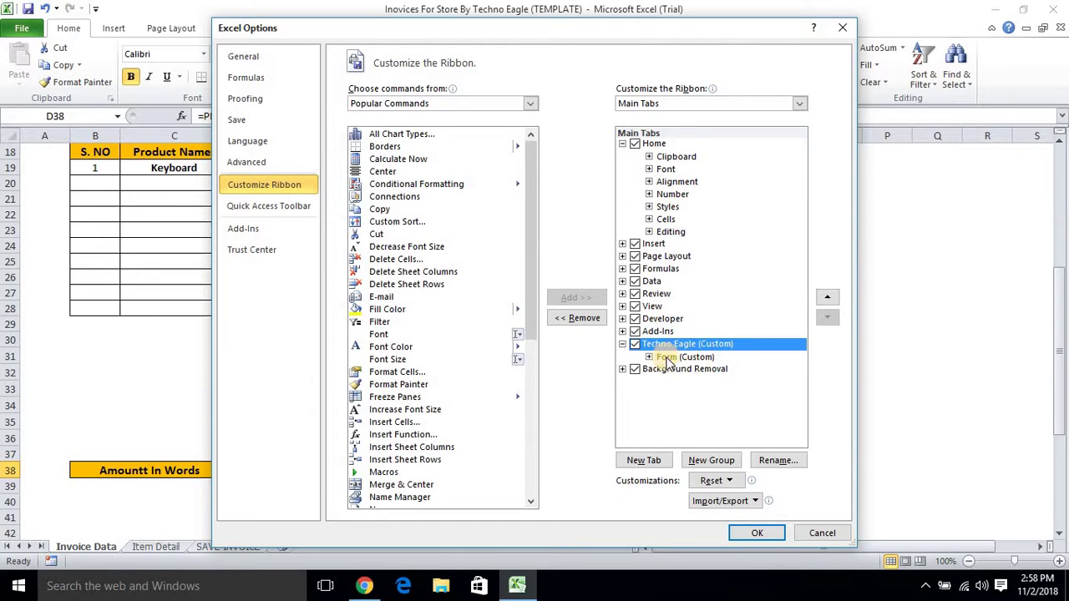
pyautogui.click(769, 533)
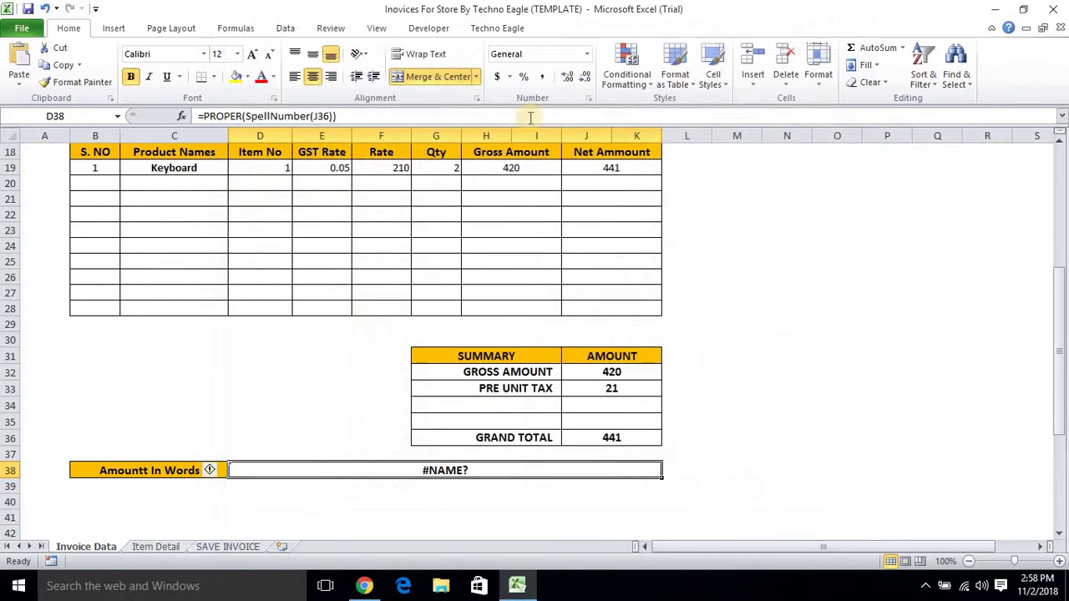
pyautogui.click(428, 28)
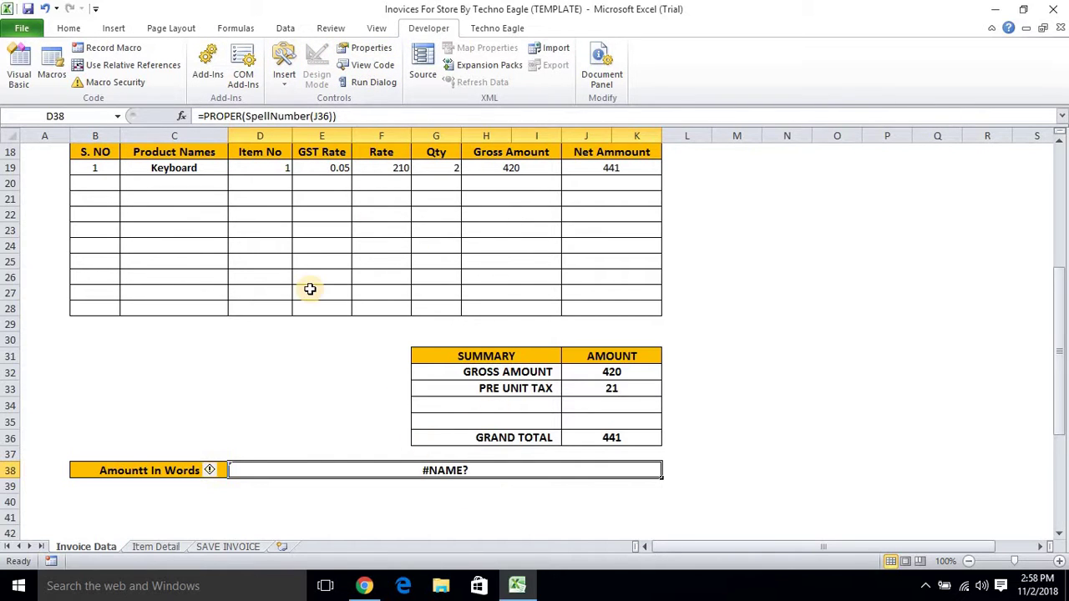
# - Paste the copied SpellNumber code into a new Module1 in Visual Basic, then close the editor
pyautogui.click(27, 84)
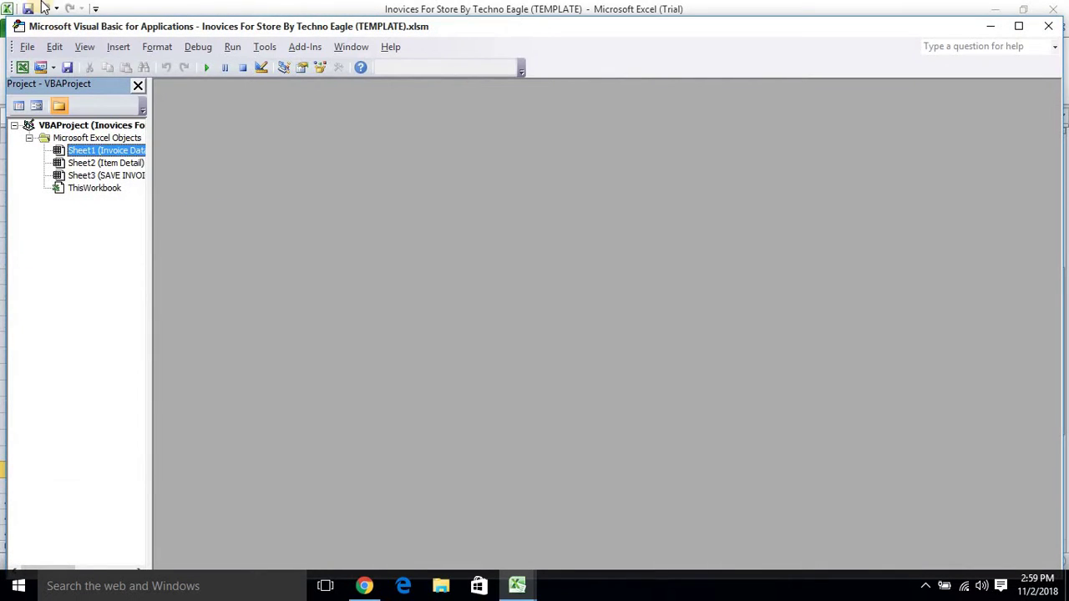
pyautogui.click(114, 50)
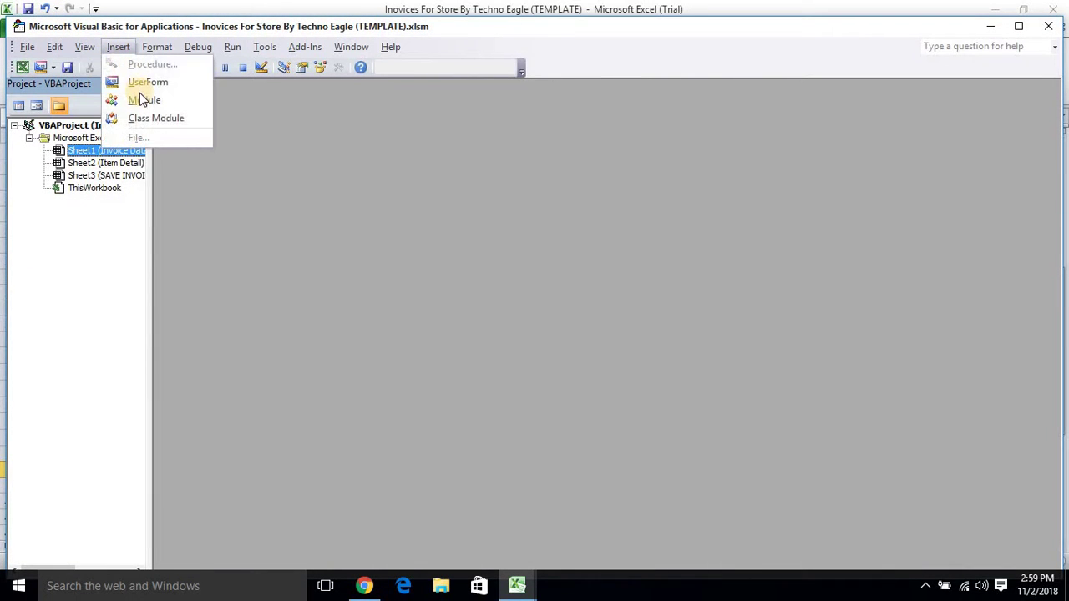
pyautogui.click(142, 101)
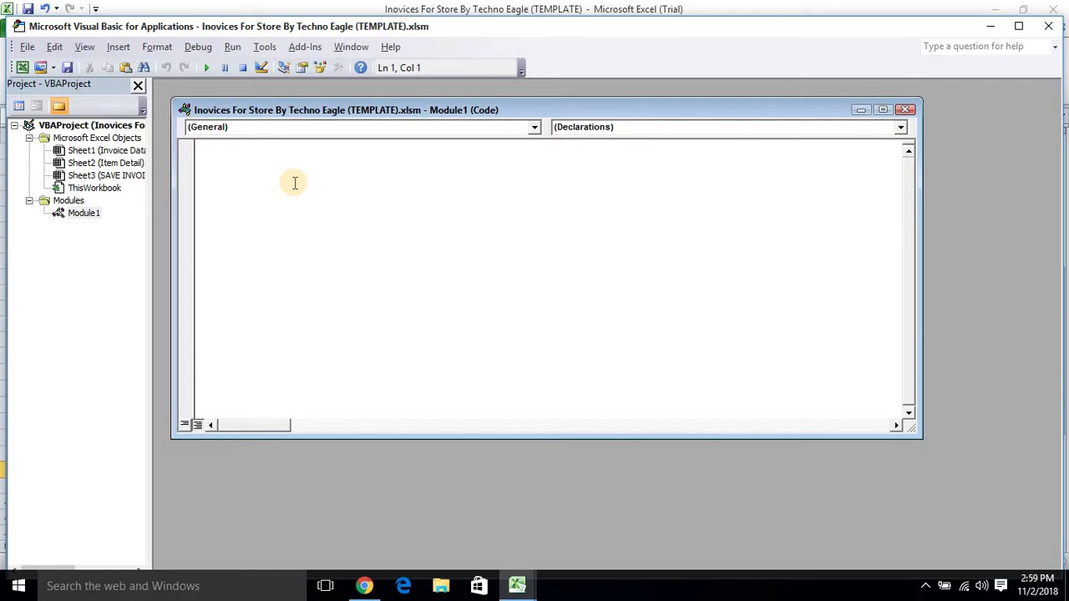
pyautogui.hotkey('ctrl', 'v')
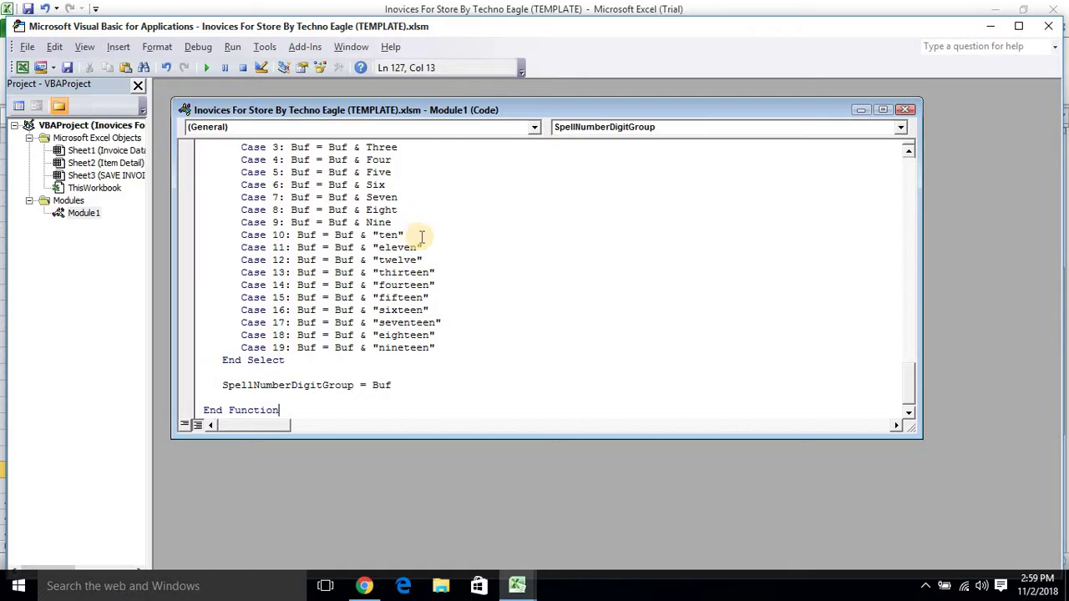
pyautogui.click(1047, 26)
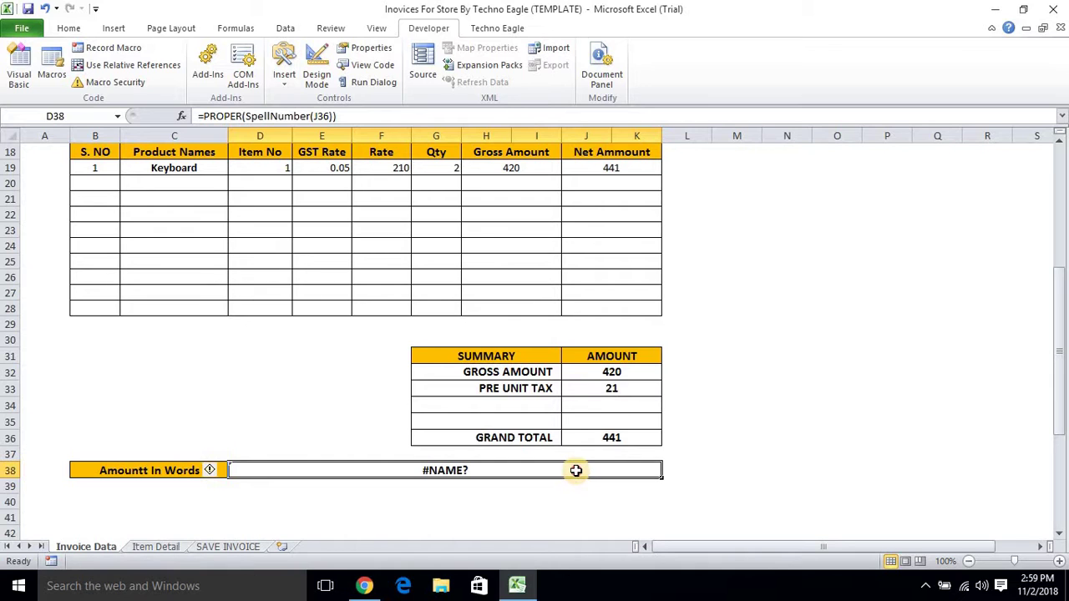
pyautogui.click(348, 113)
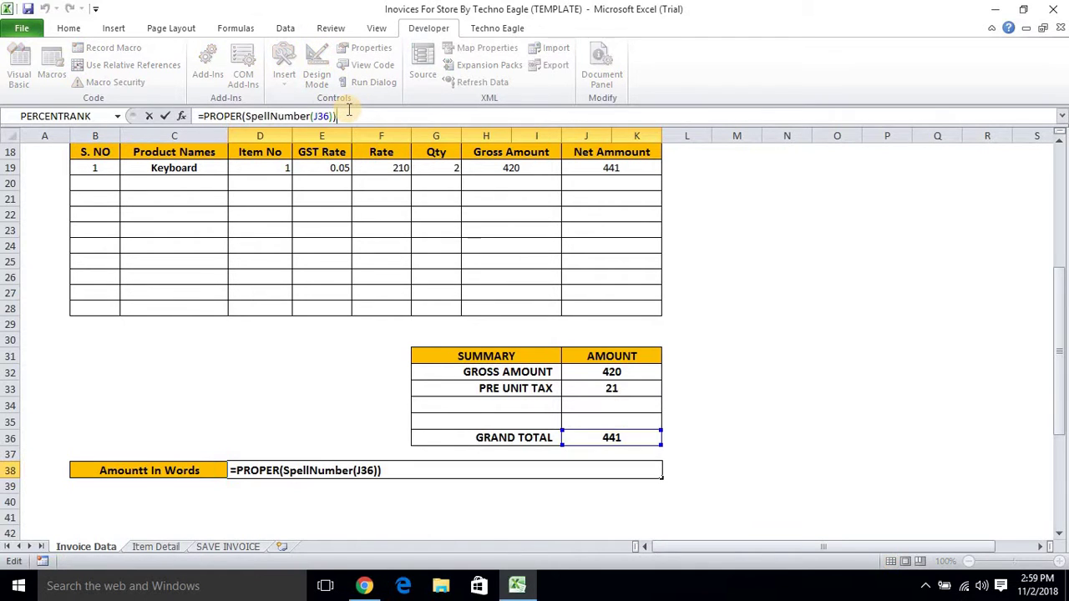
pyautogui.press('Return')
pyautogui.click(479, 469)
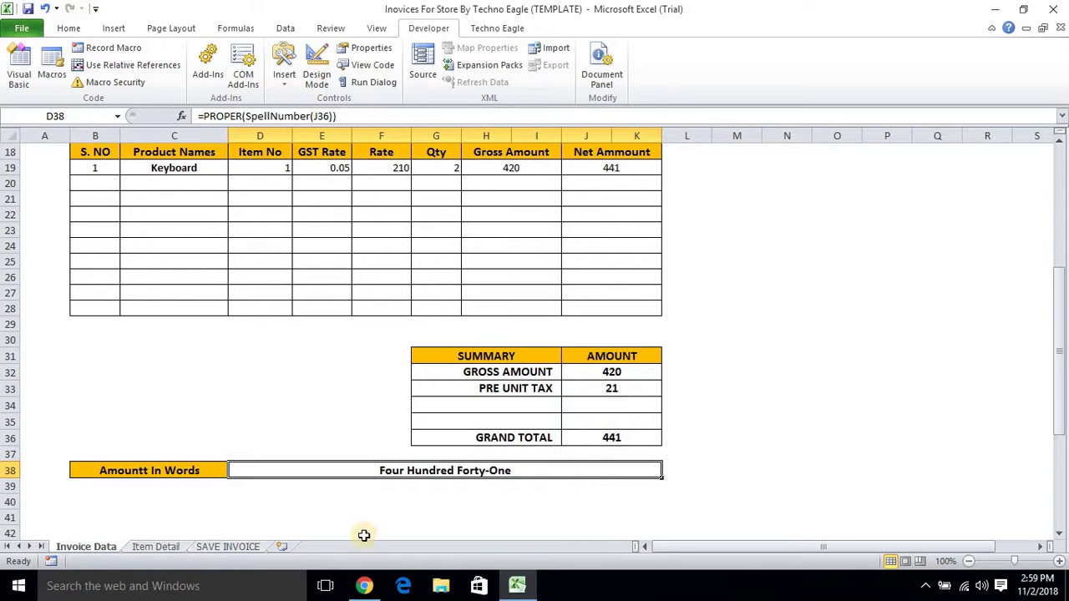
pyautogui.click(229, 547)
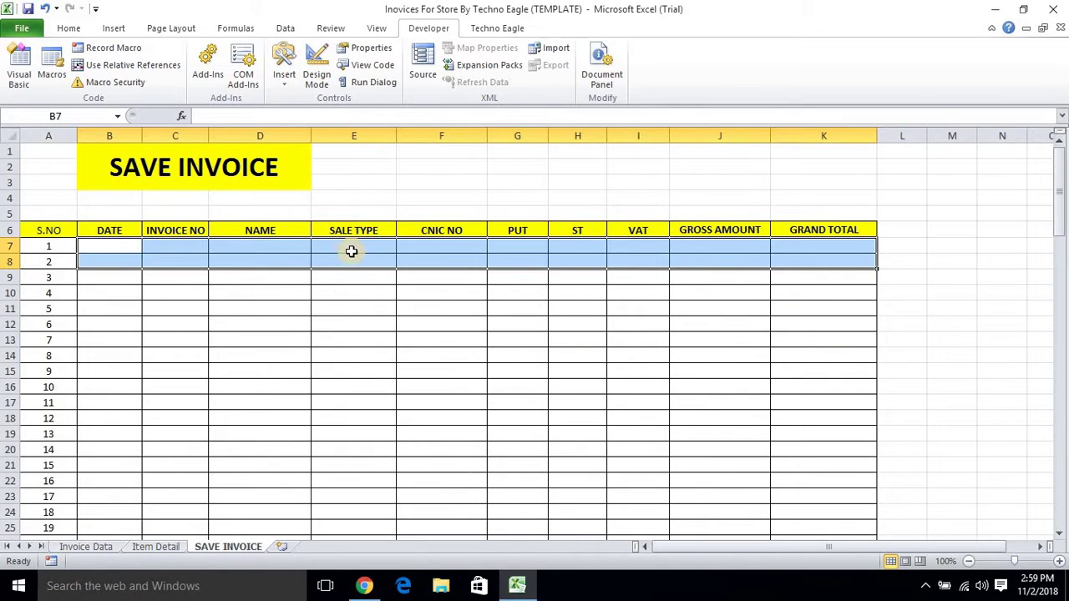
pyautogui.moveTo(353, 246); pyautogui.dragTo(353, 262)
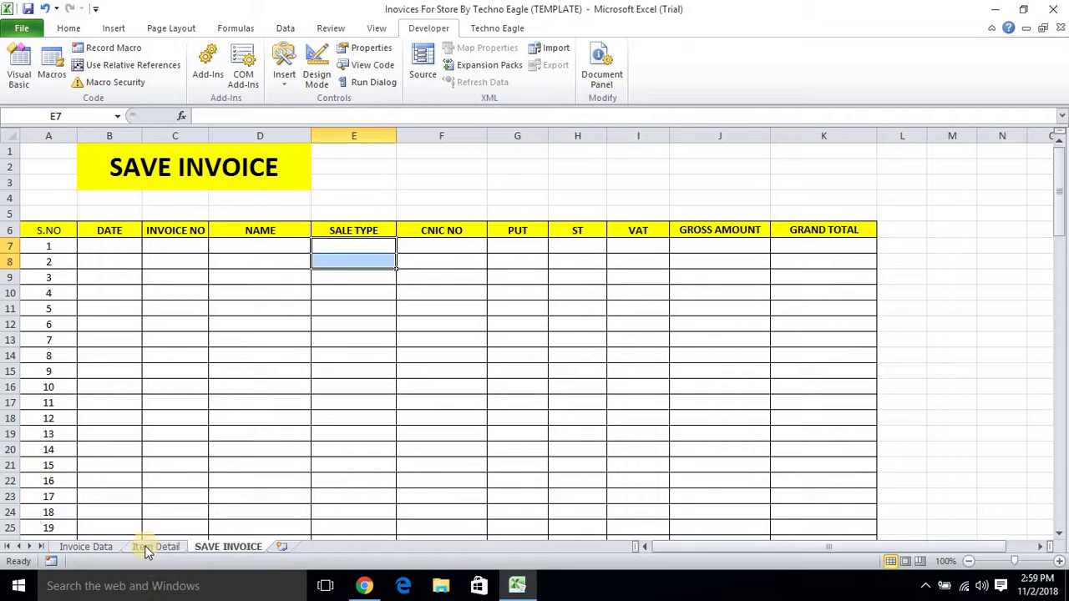
pyautogui.click(83, 547)
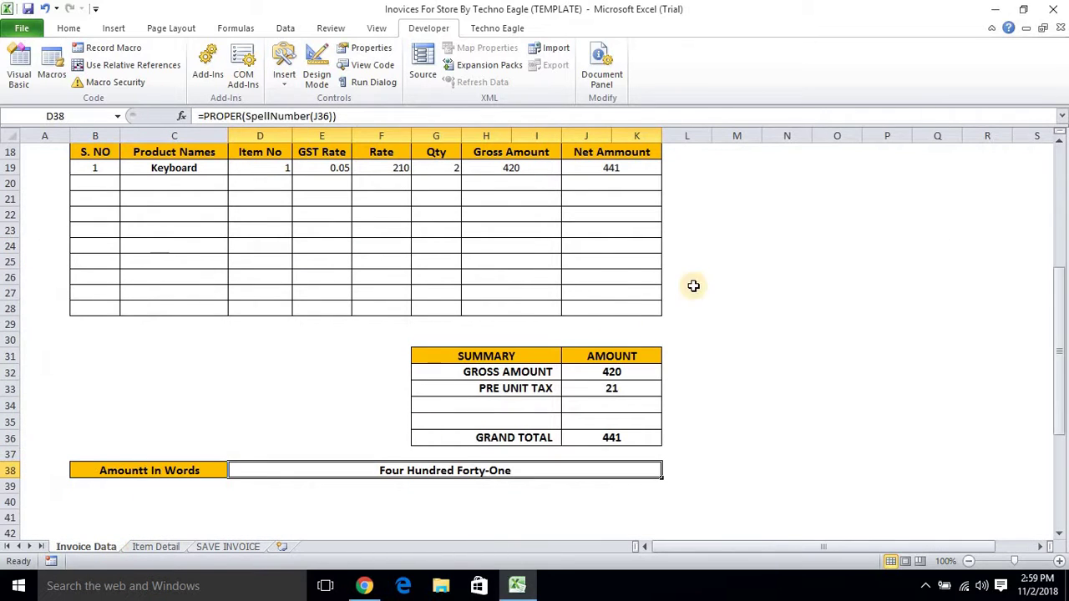
pyautogui.moveTo(1059, 340); pyautogui.dragTo(1062, 470)
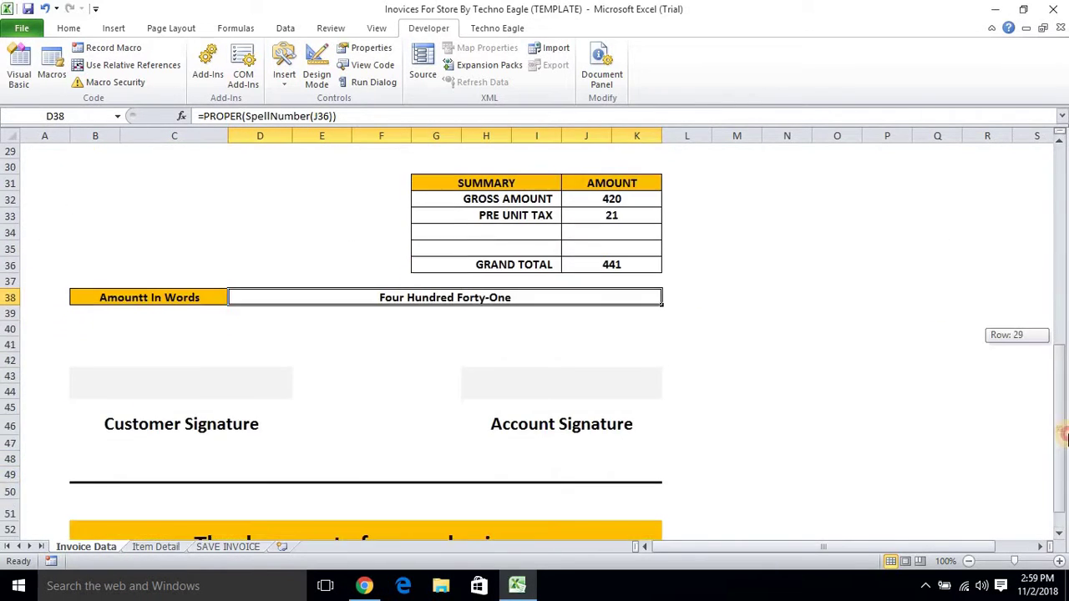
pyautogui.moveTo(1057, 418); pyautogui.dragTo(1024, 229)
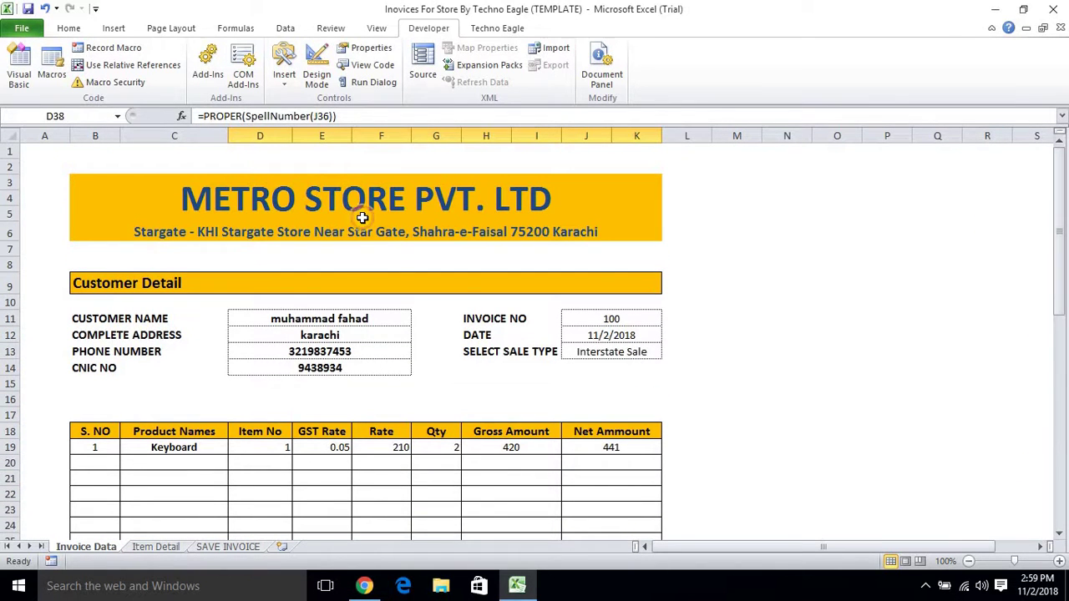
pyautogui.click(362, 217)
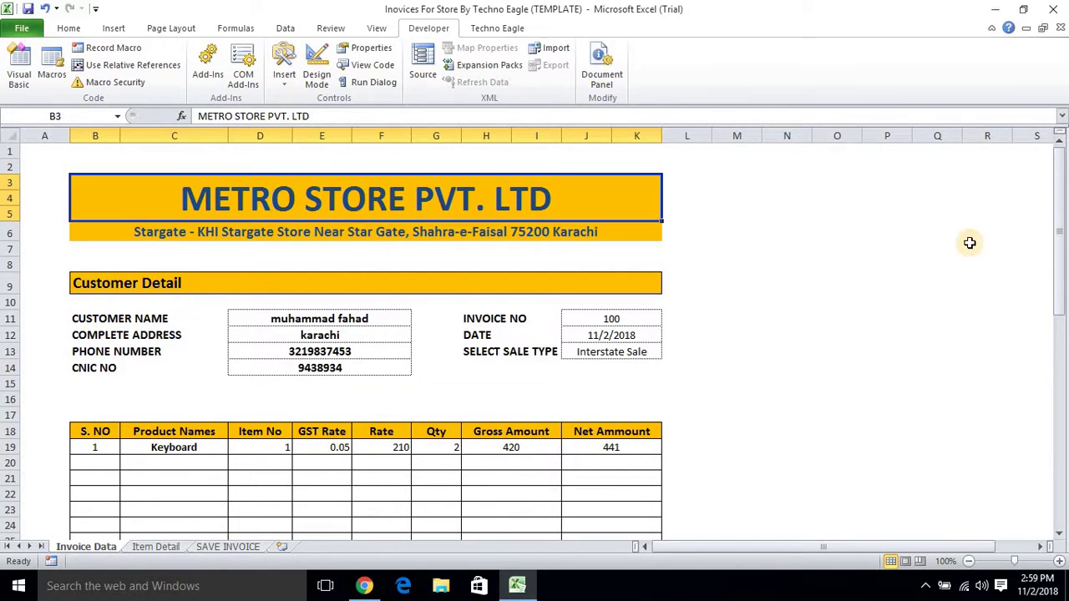
pyautogui.press('Down')
pyautogui.moveTo(1062, 254); pyautogui.dragTo(512, 320)
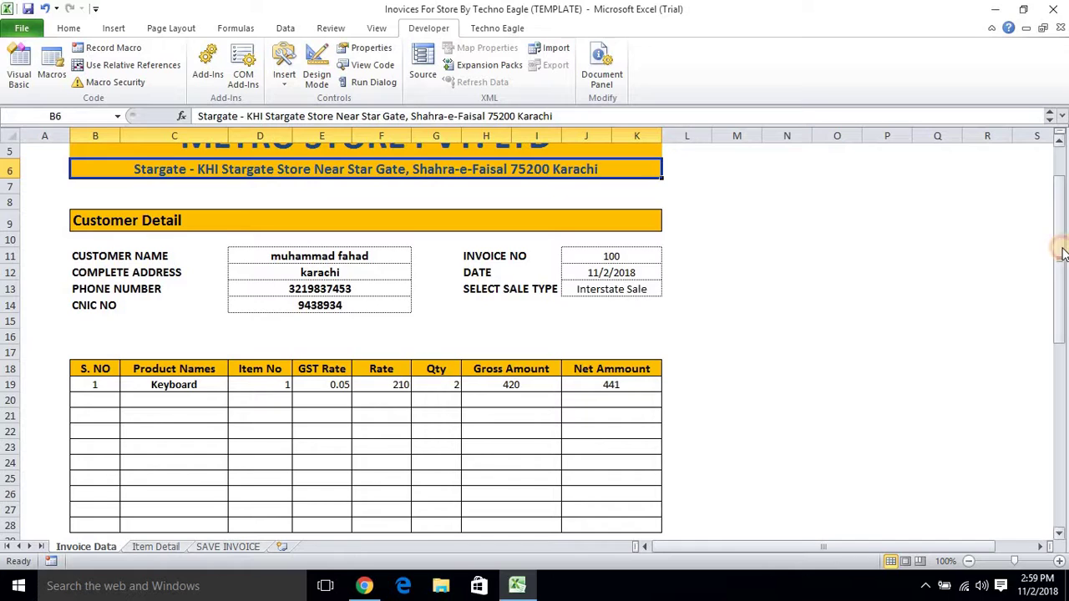
pyautogui.moveTo(1062, 254); pyautogui.dragTo(720, 260)
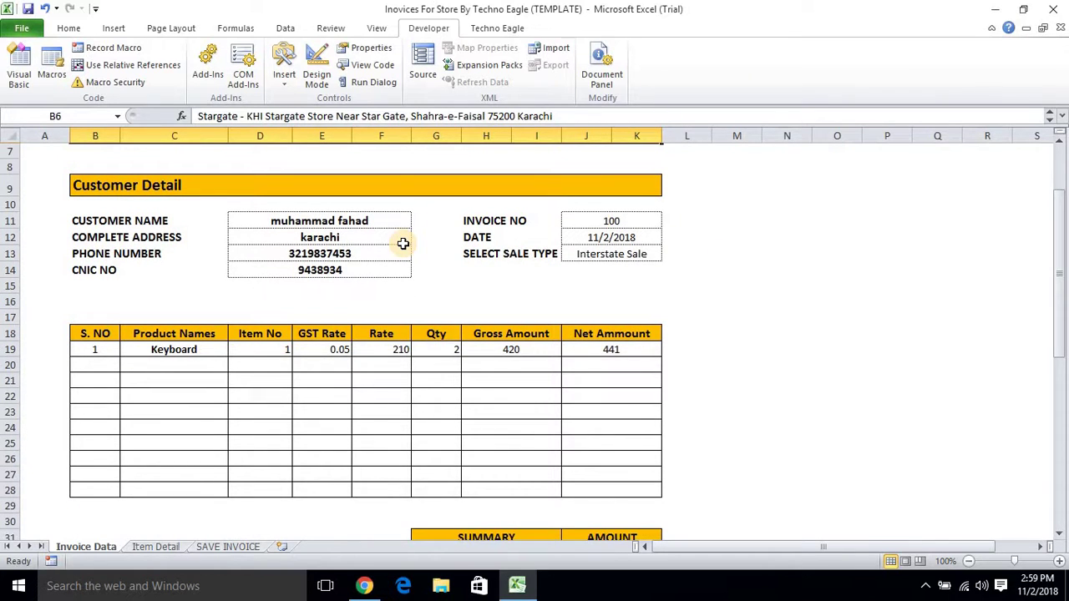
pyautogui.click(922, 276)
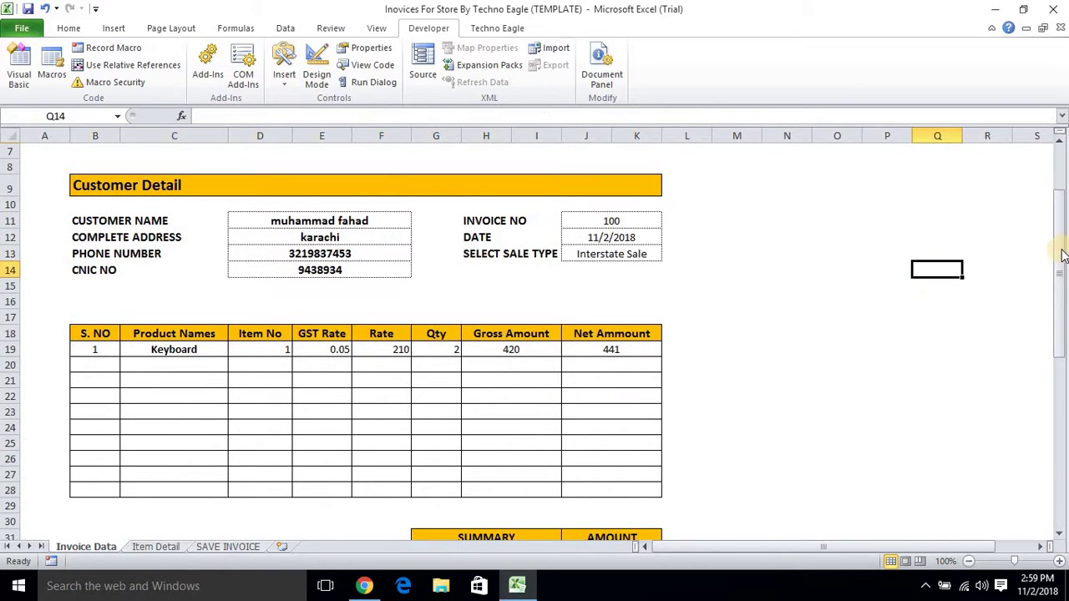
# - Copy the green macro code from the blog's 'How to add new invoice code' page
pyautogui.click(364, 585)
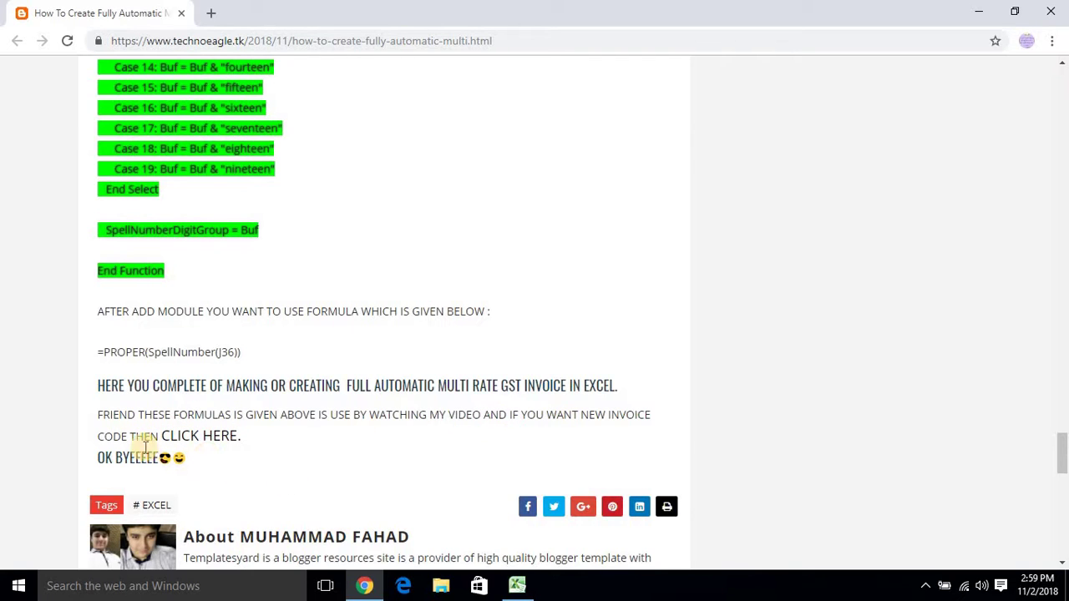
pyautogui.click(207, 441)
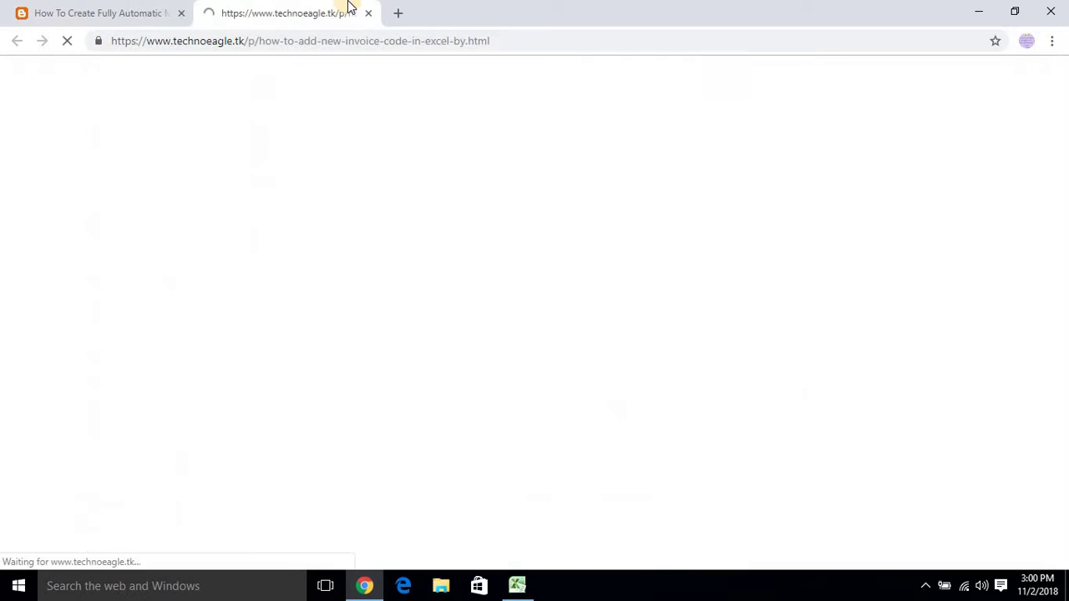
pyautogui.scroll(-3, 424, 322)
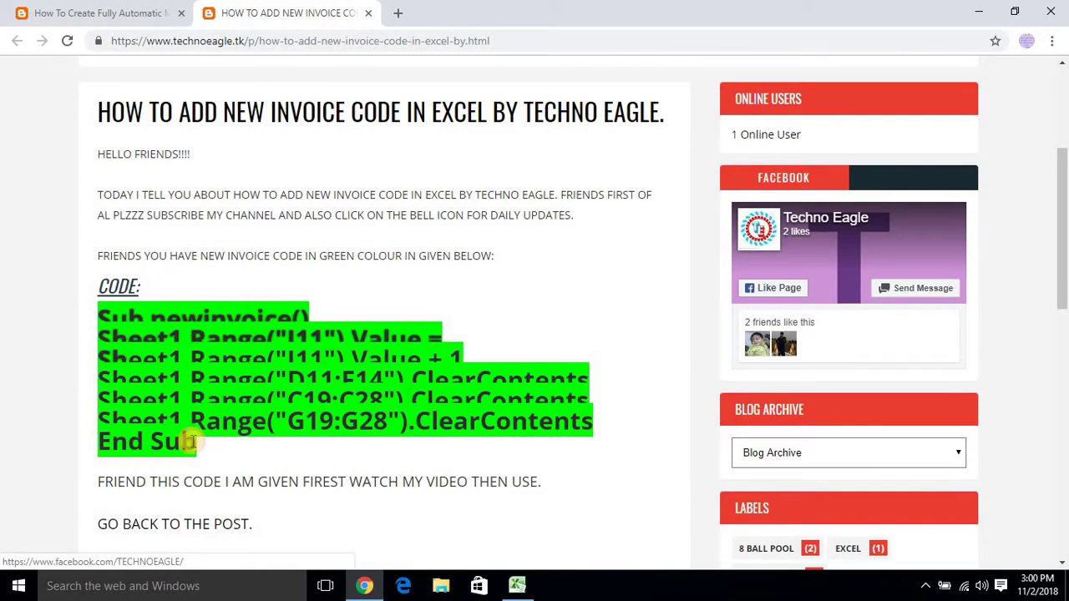
pyautogui.rightClick(224, 407)
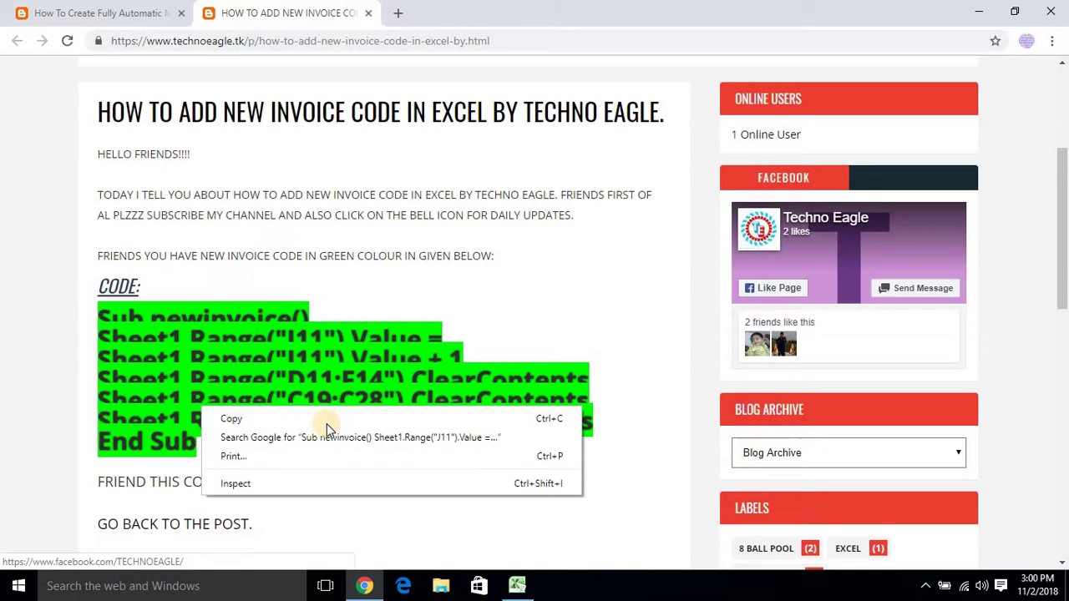
pyautogui.click(333, 162)
pyautogui.click(104, 12)
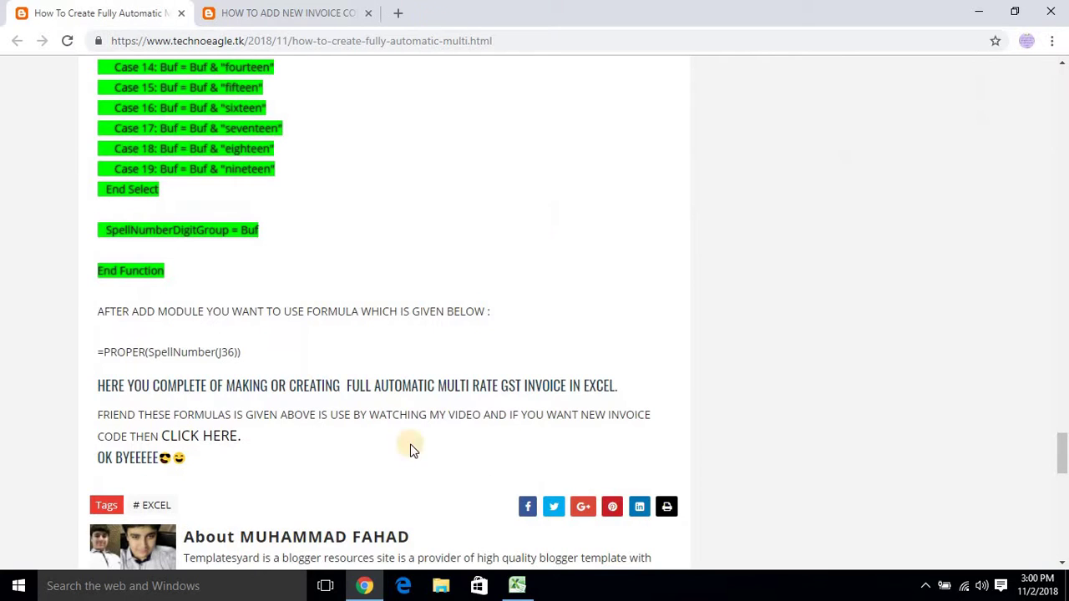
pyautogui.click(517, 586)
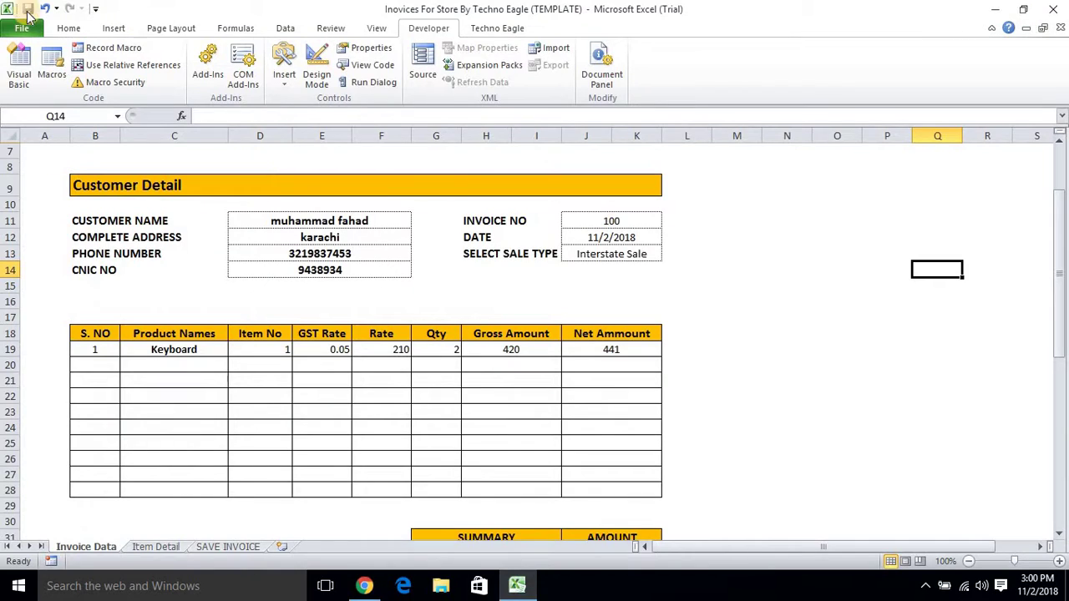
# - Paste the newinvoice macro into a new Module2 and close the Visual Basic editor
pyautogui.click(19, 74)
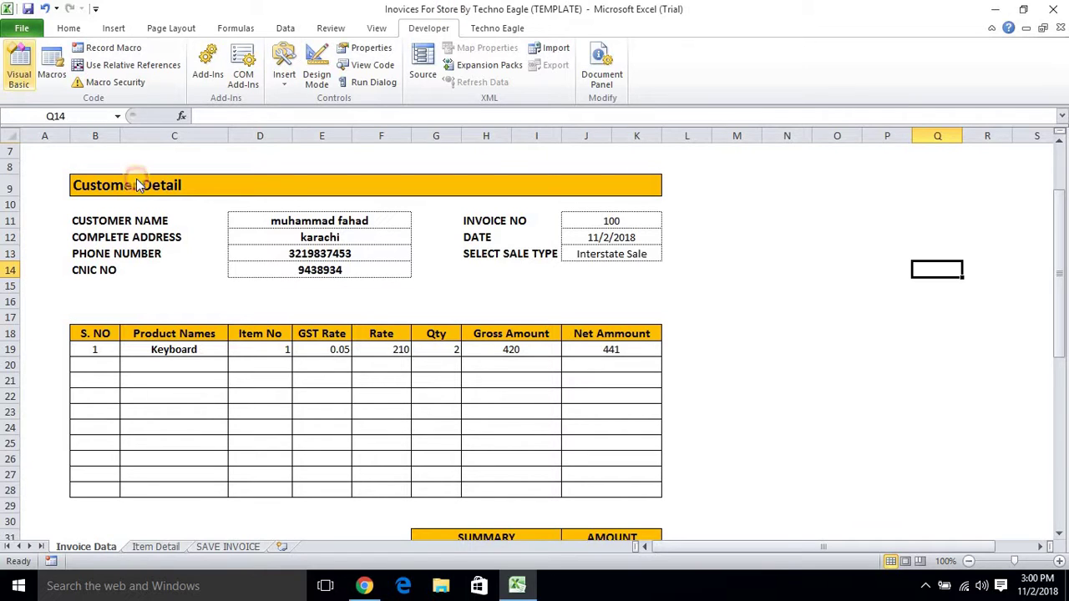
pyautogui.click(117, 47)
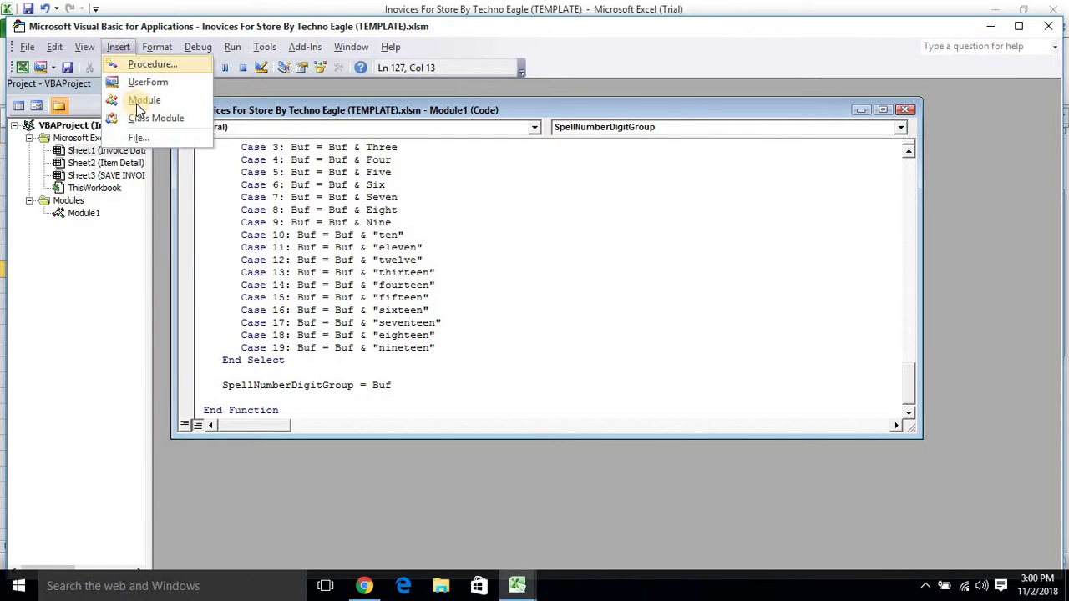
pyautogui.click(142, 101)
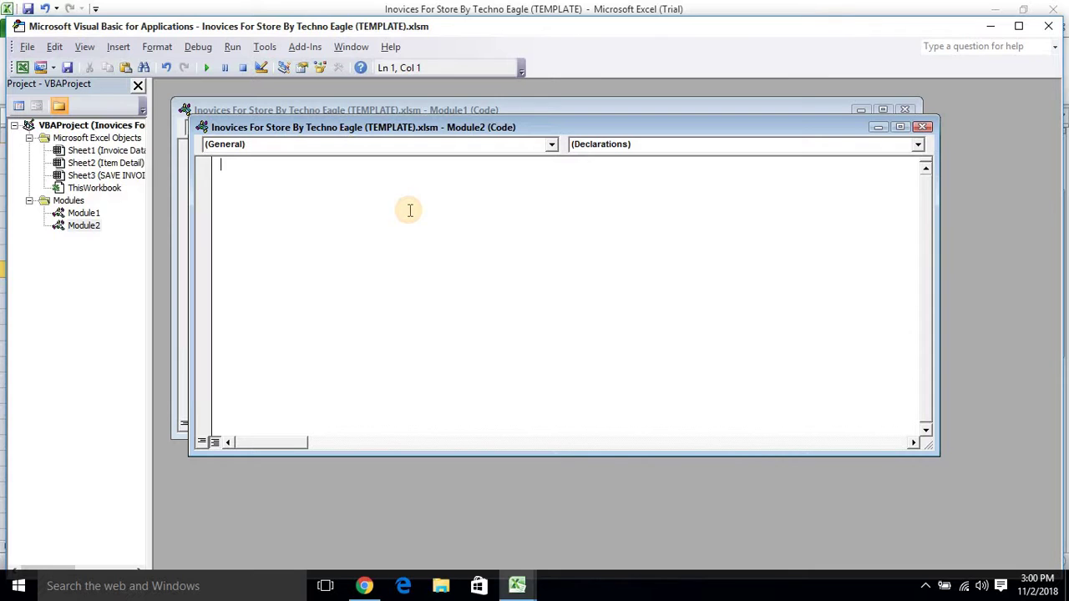
pyautogui.write('Sub newinvoice() Sheet1.Range("J11").Value = Sheet1.Range("J11").Value + 1 Sheet1.Range("D11:F14").ClearContents Sheet1.Range("C19:C28").ClearContents Sheet1.Range("G19:G28").ClearContents End Sub')
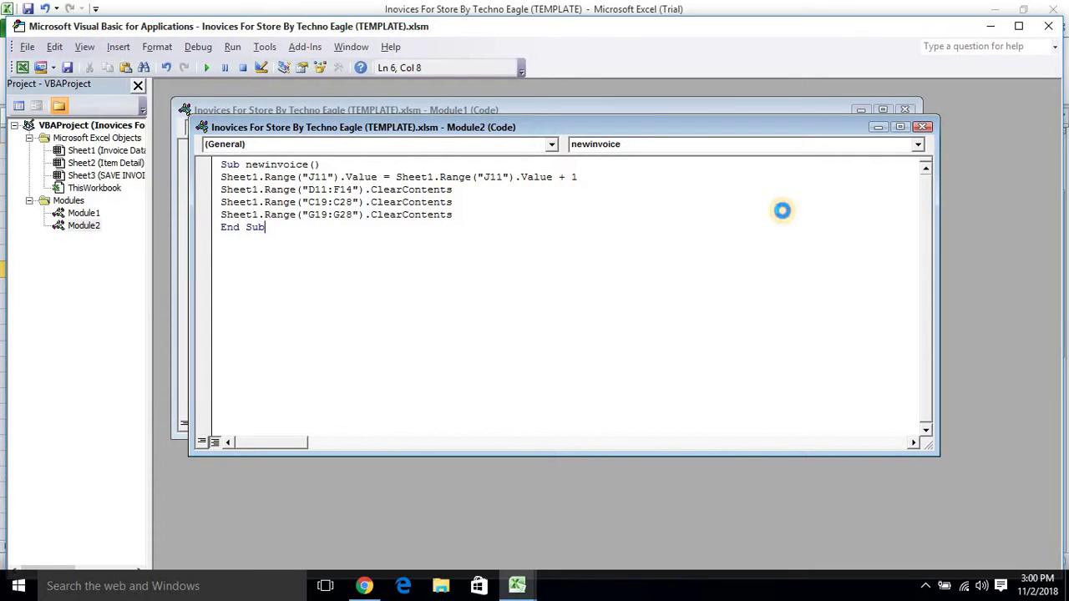
pyautogui.click(1047, 27)
pyautogui.moveTo(1064, 234); pyautogui.dragTo(1014, 143)
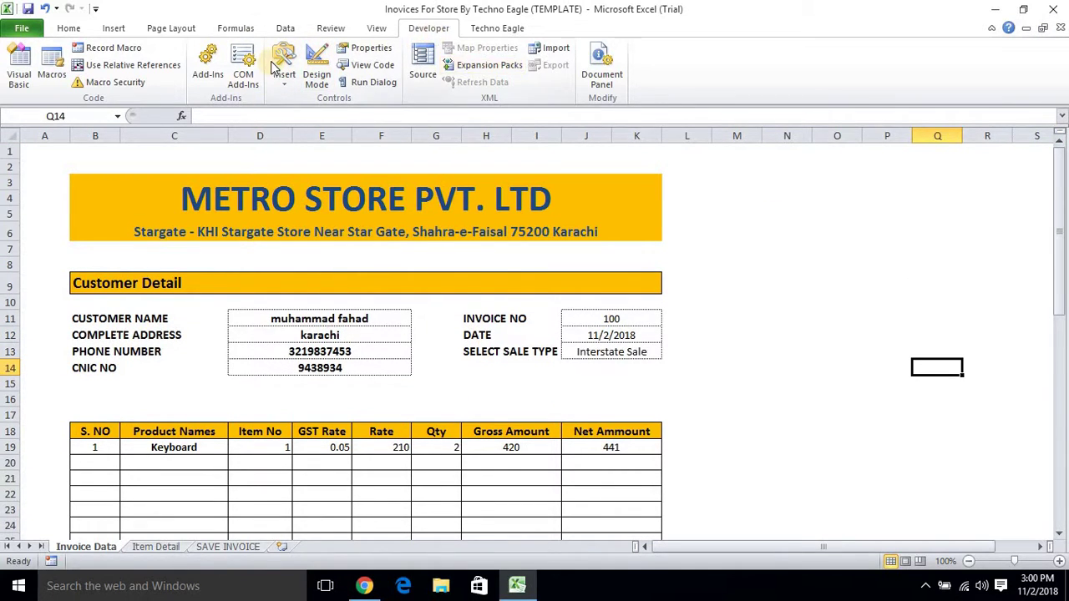
# - Draw a rounded rectangle shape to the right of the Metro Store title
pyautogui.click(117, 29)
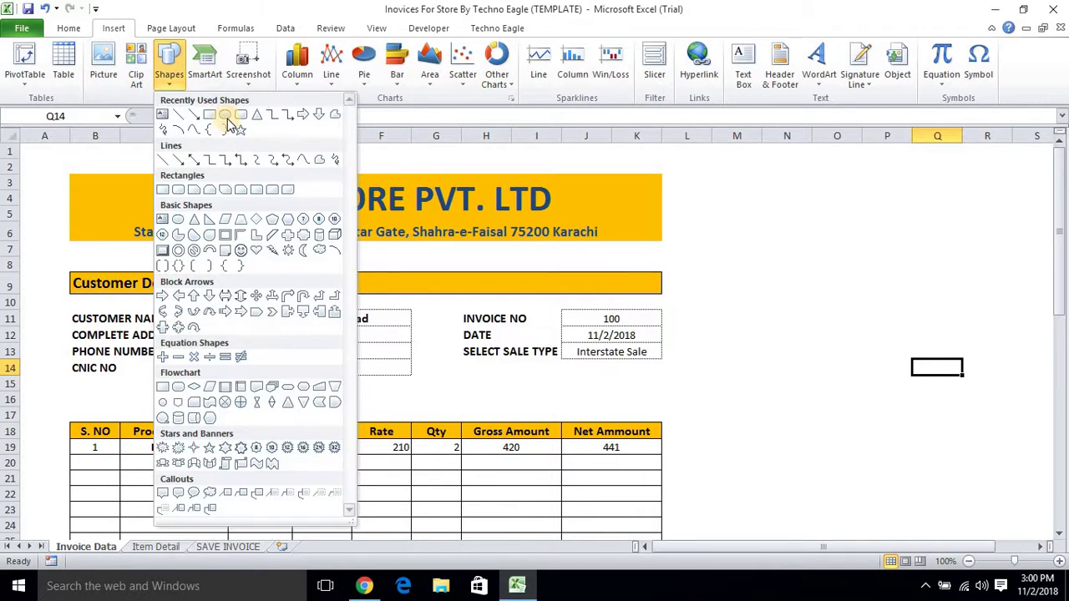
pyautogui.click(239, 116)
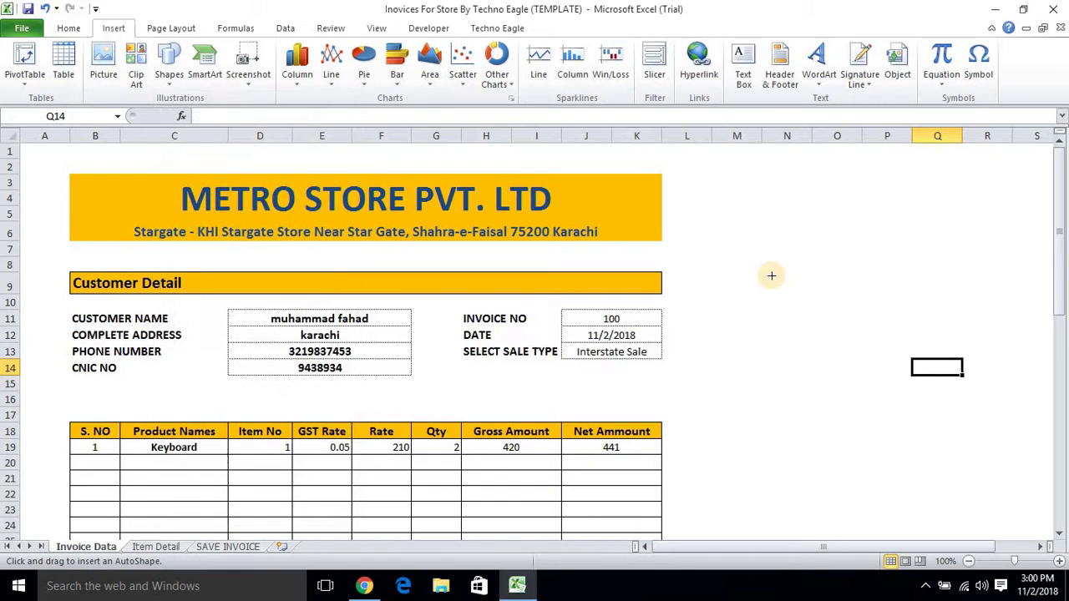
pyautogui.moveTo(725, 197); pyautogui.dragTo(887, 233)
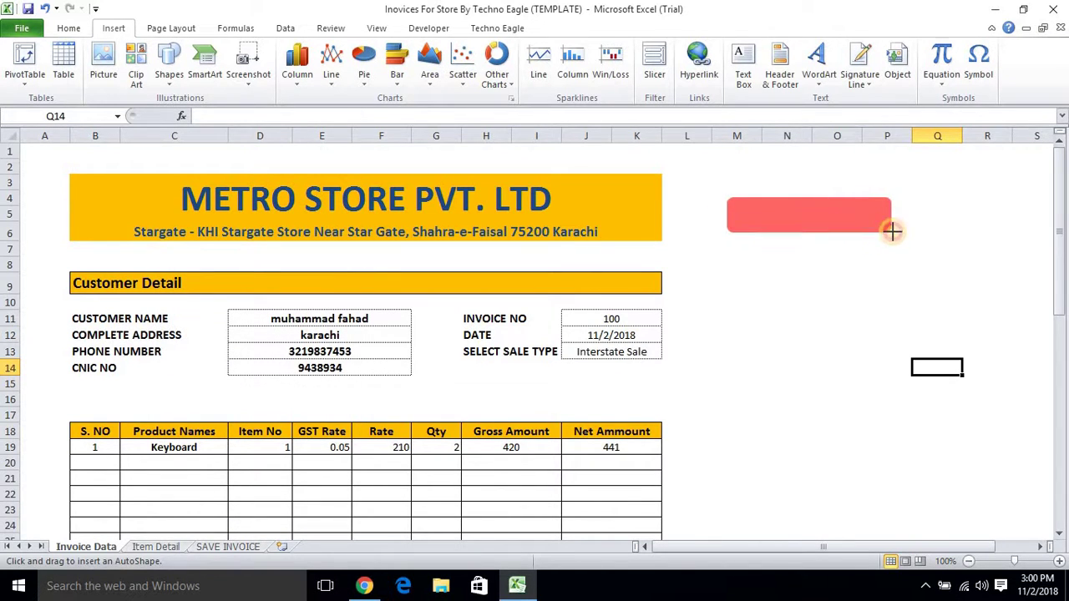
pyautogui.moveTo(886, 234); pyautogui.dragTo(888, 234)
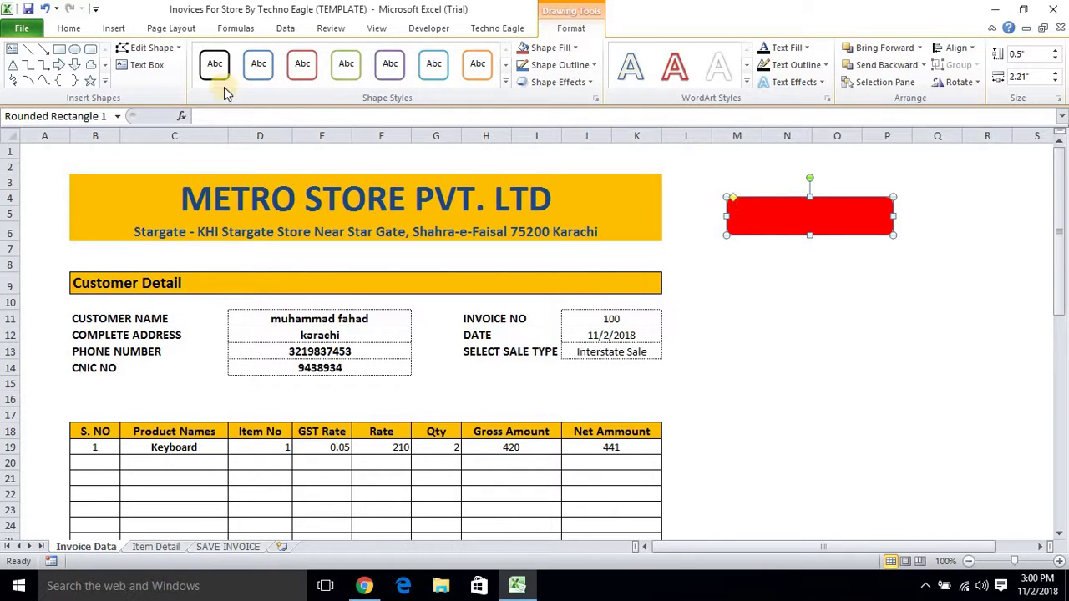
# - Label the rounded rectangle with the text NEW INVOICE
pyautogui.rightClick(841, 213)
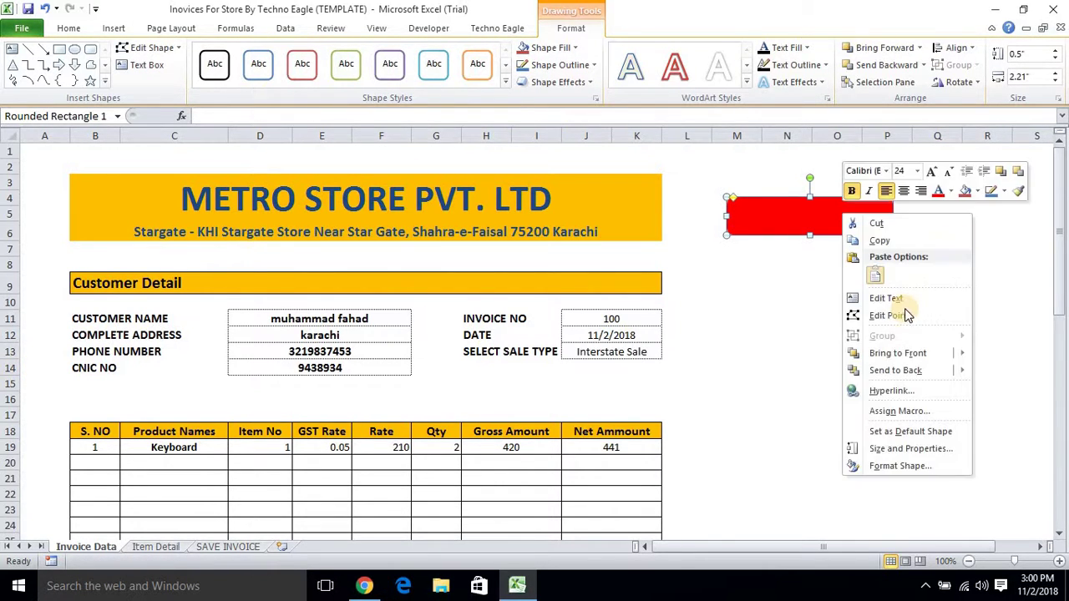
pyautogui.click(903, 297)
pyautogui.write('NEW INVOIC')
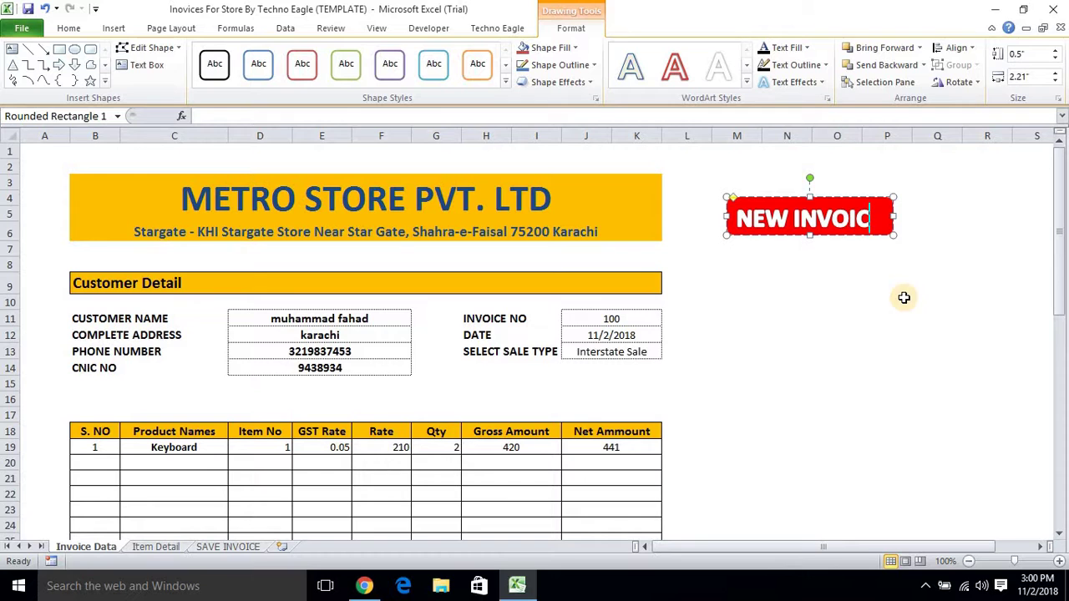
pyautogui.write('E')
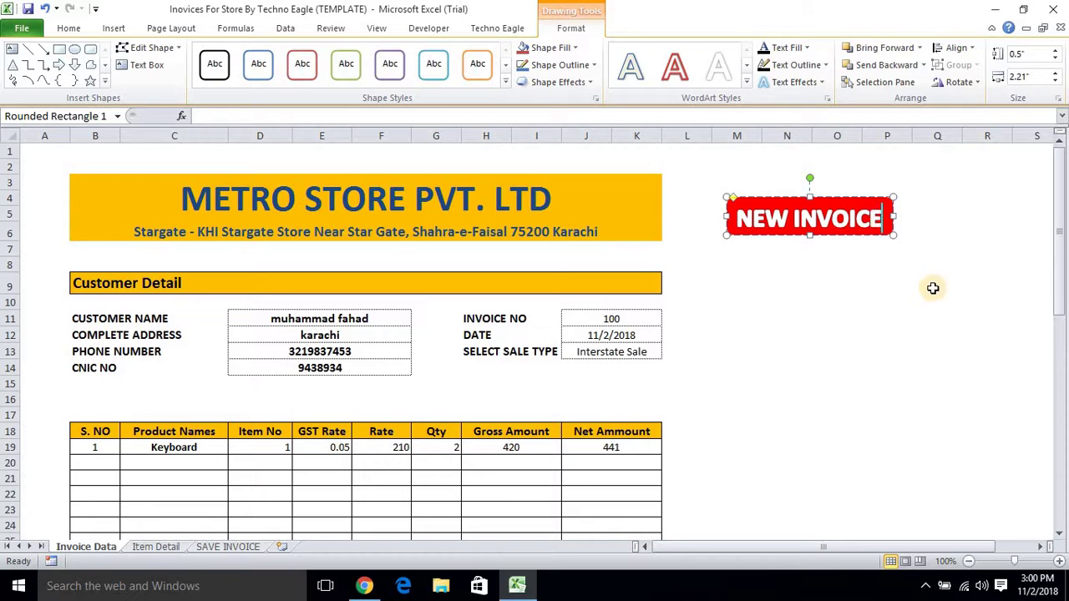
pyautogui.click(889, 249)
pyautogui.click(835, 224)
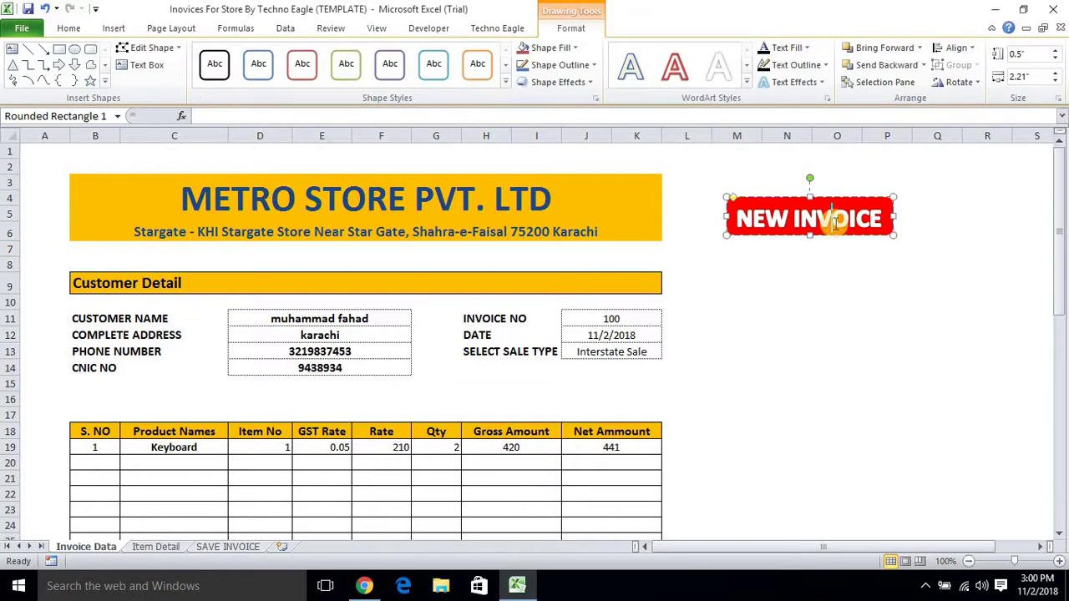
pyautogui.click(839, 288)
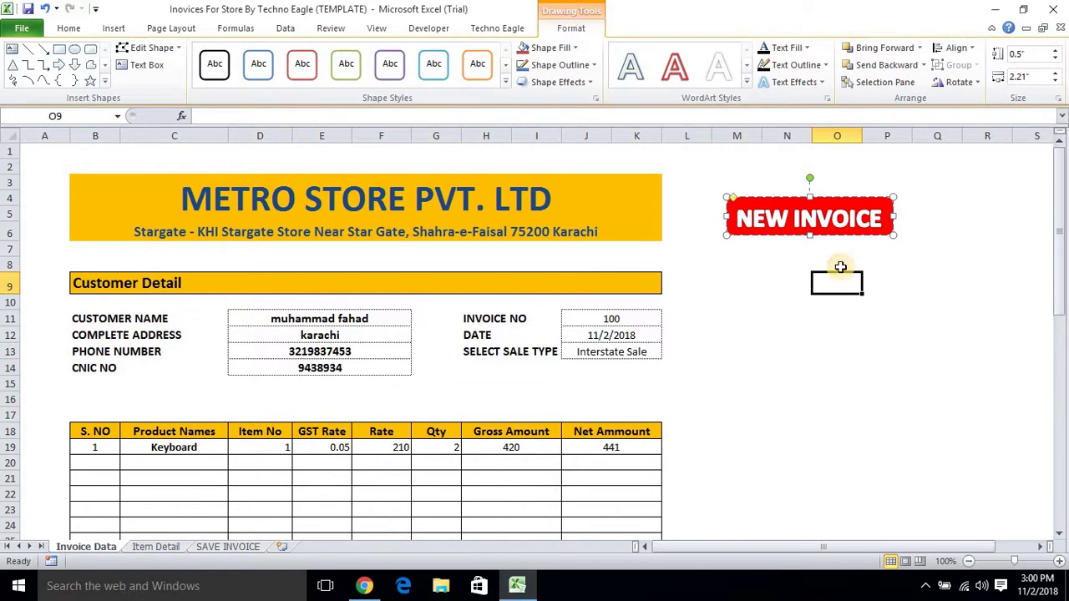
# - Give the NEW INVOICE shape a yellow fill
pyautogui.click(843, 219)
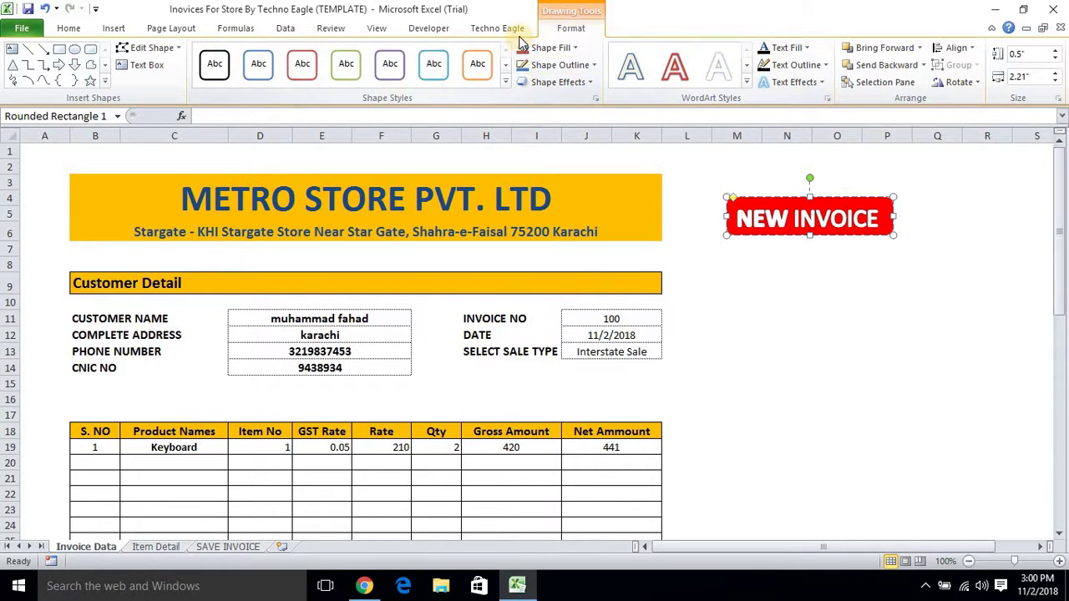
pyautogui.click(574, 47)
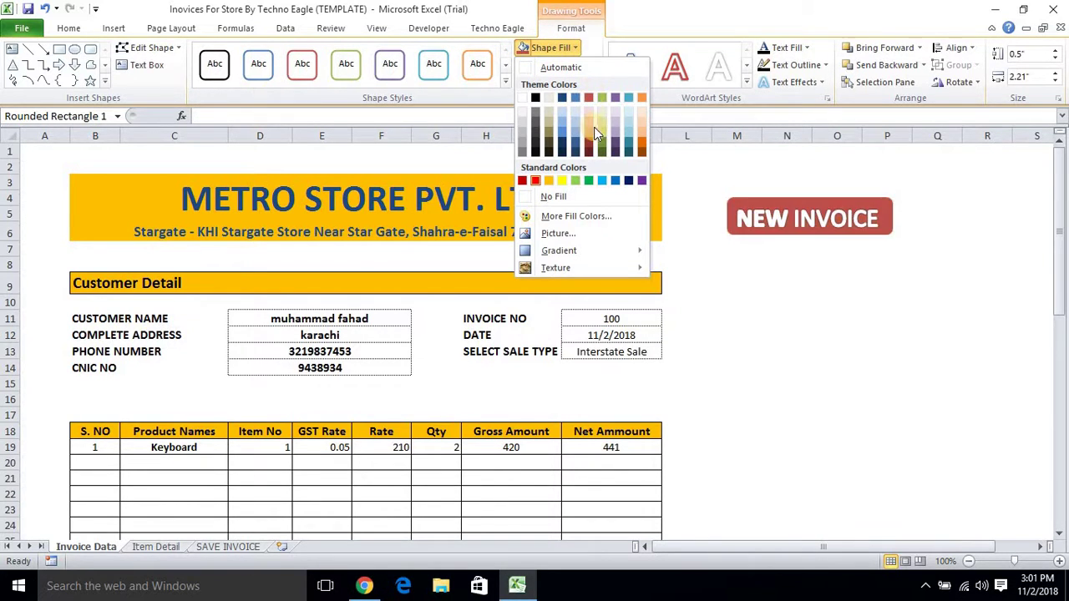
pyautogui.click(561, 180)
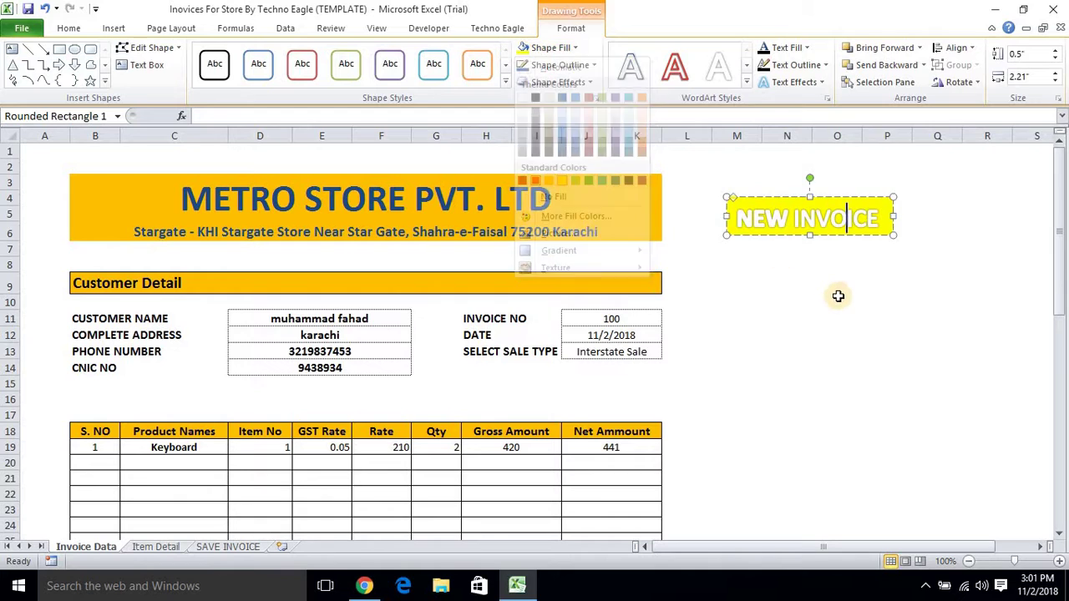
pyautogui.click(836, 284)
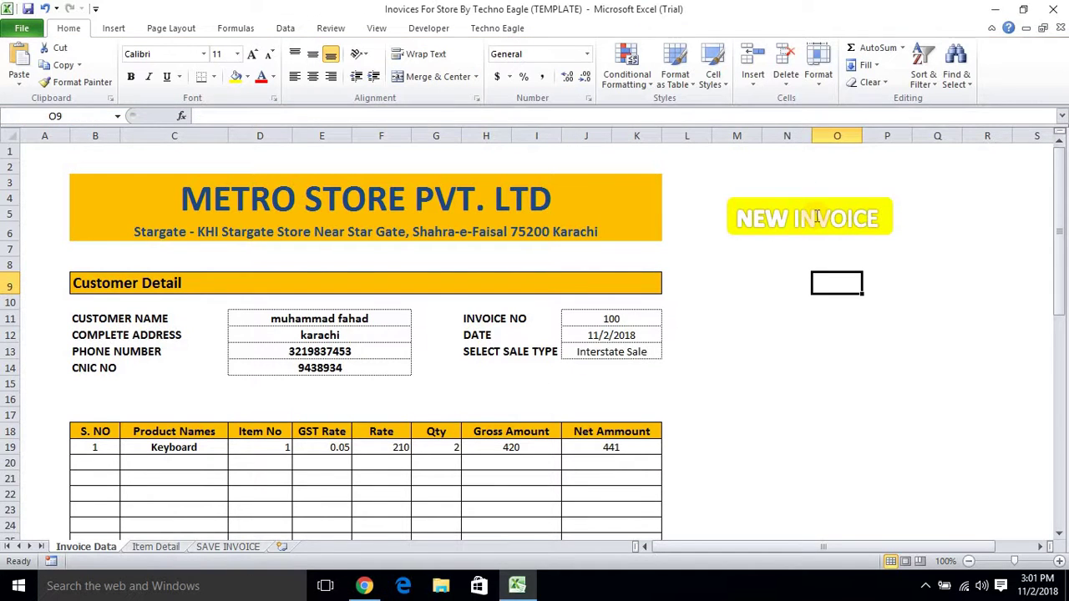
pyautogui.click(814, 217)
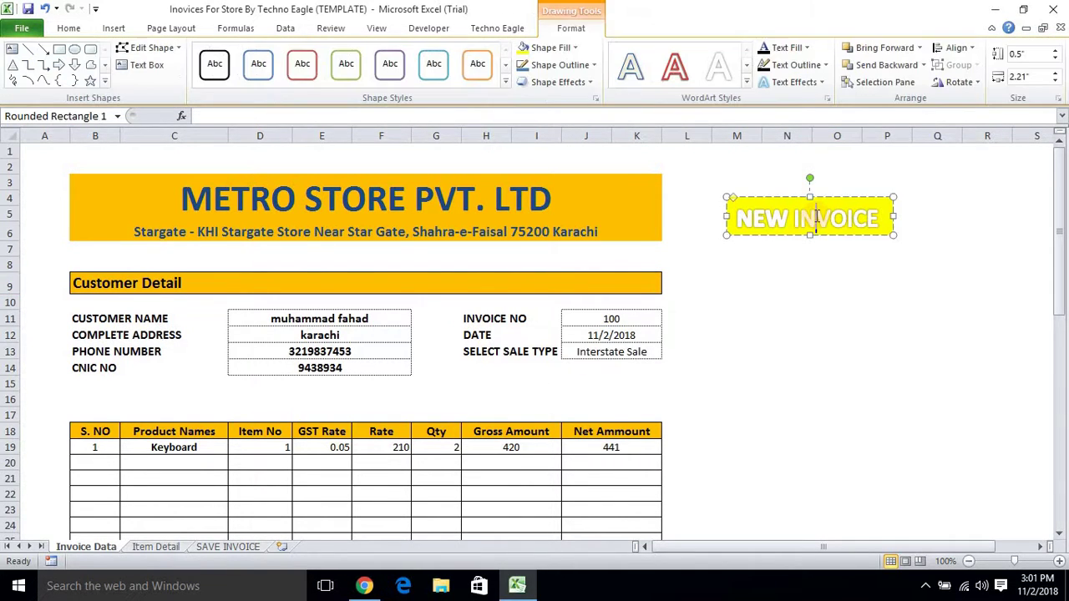
# - Assign the newinvoice macro to the NEW INVOICE shape
pyautogui.rightClick(818, 220)
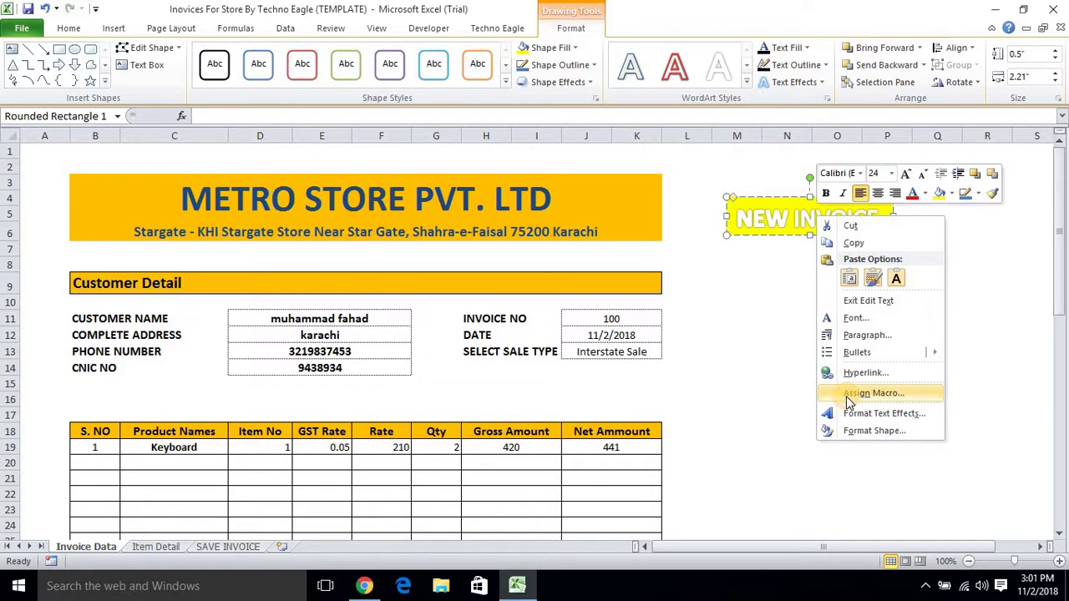
pyautogui.click(849, 396)
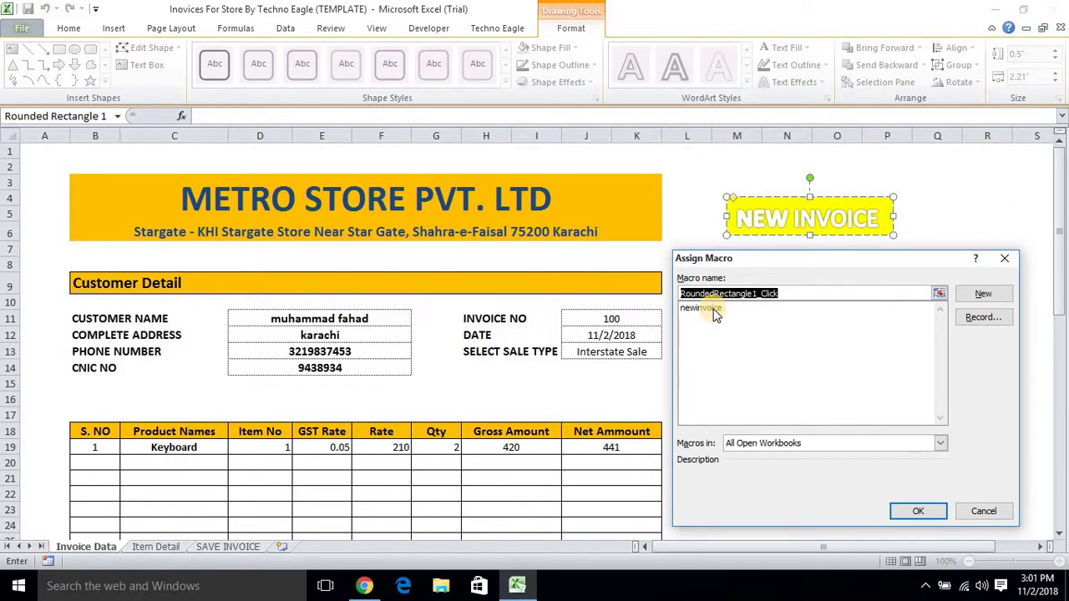
pyautogui.click(710, 308)
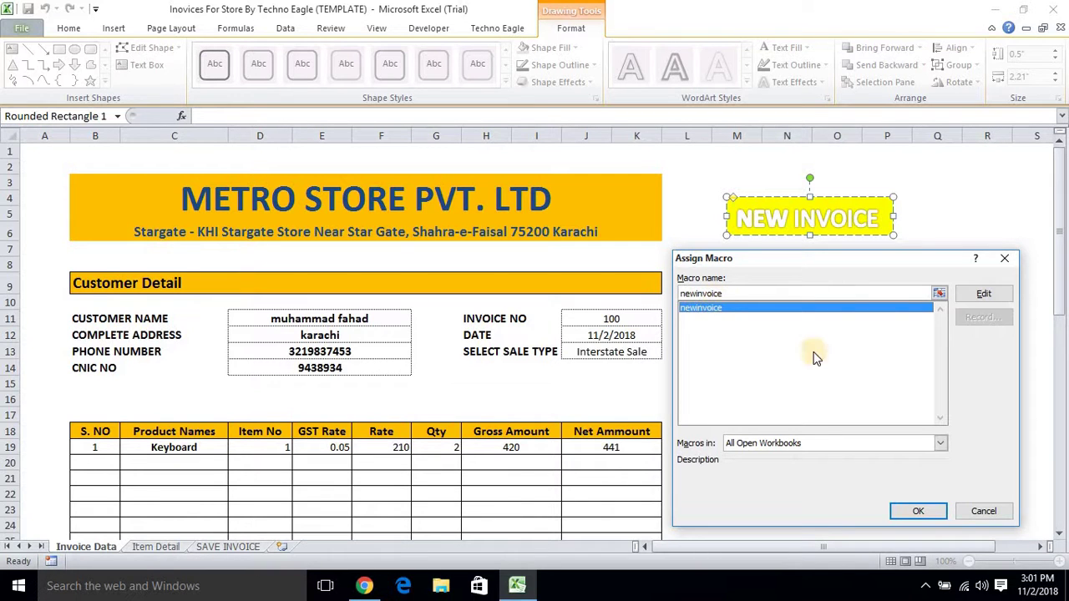
pyautogui.click(911, 511)
pyautogui.click(982, 265)
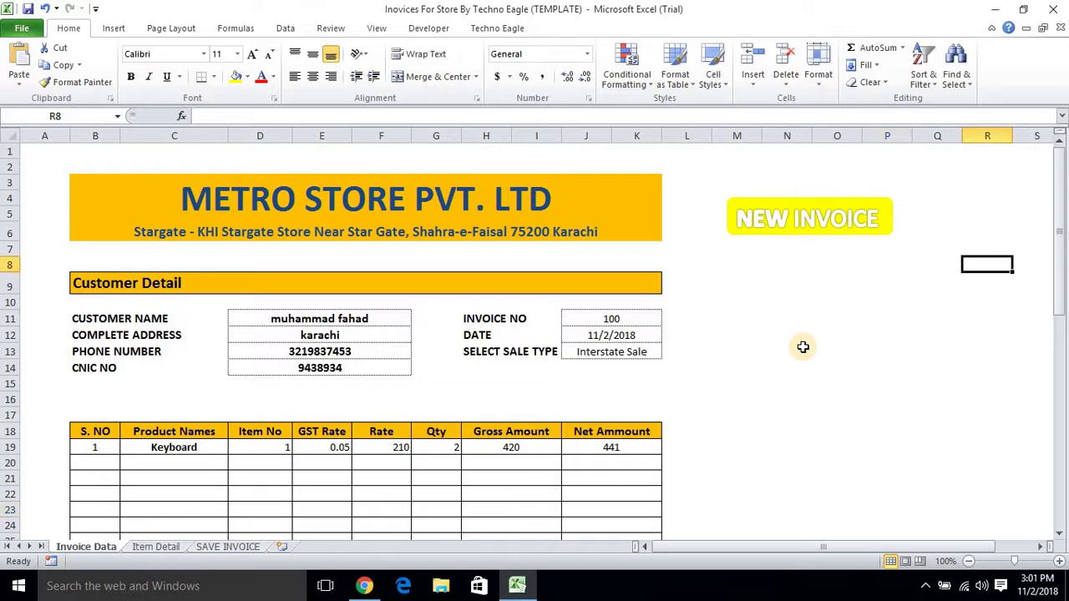
# - Run NEW INVOICE to clear the invoice, then set invoice number J11 to 100
pyautogui.click(801, 349)
pyautogui.click(808, 227)
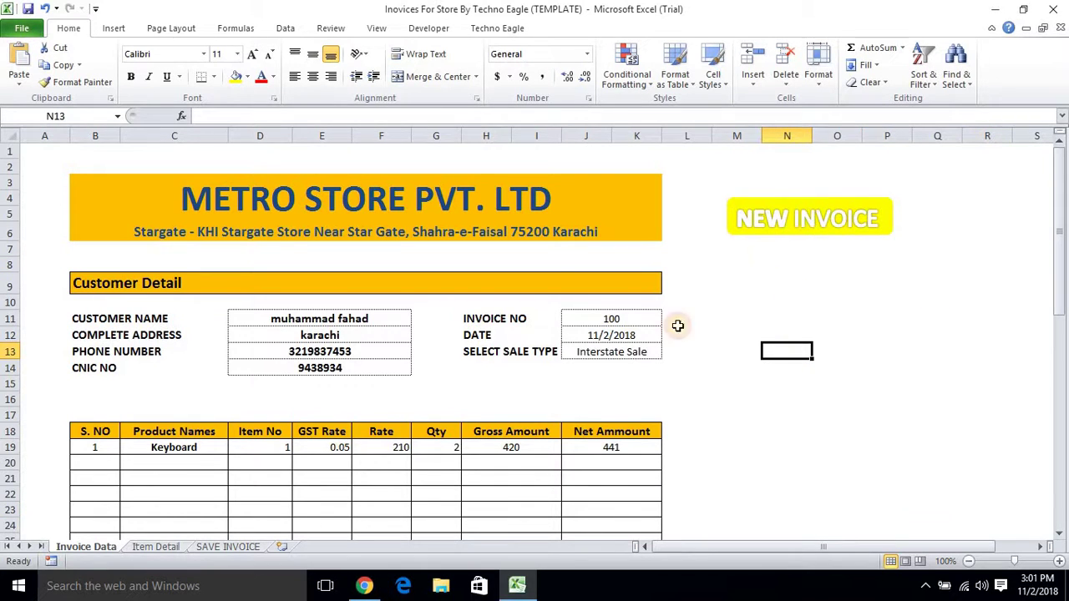
pyautogui.click(632, 324)
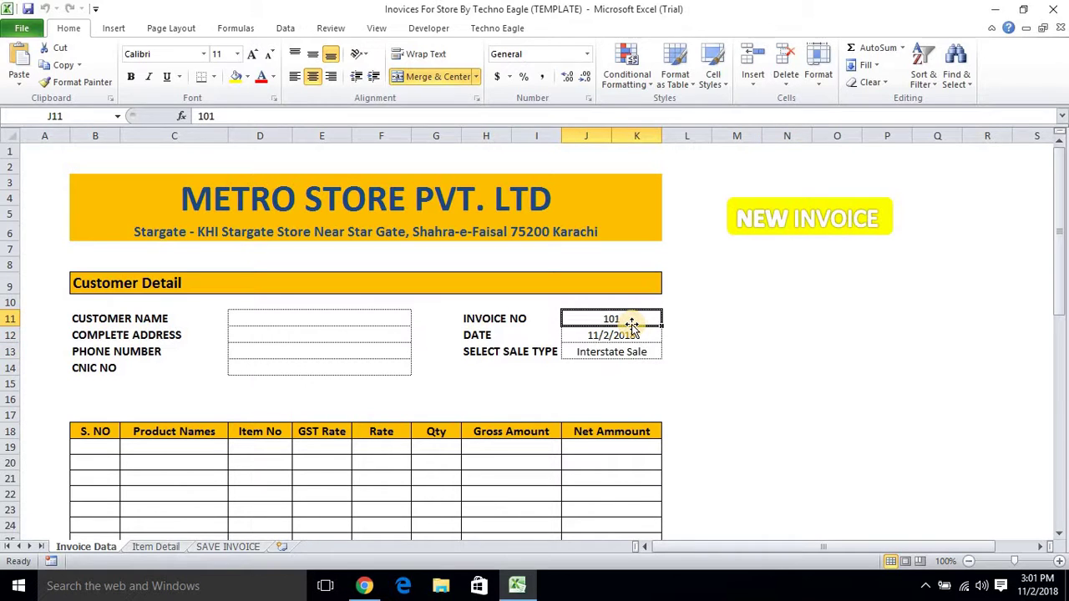
pyautogui.write('100')
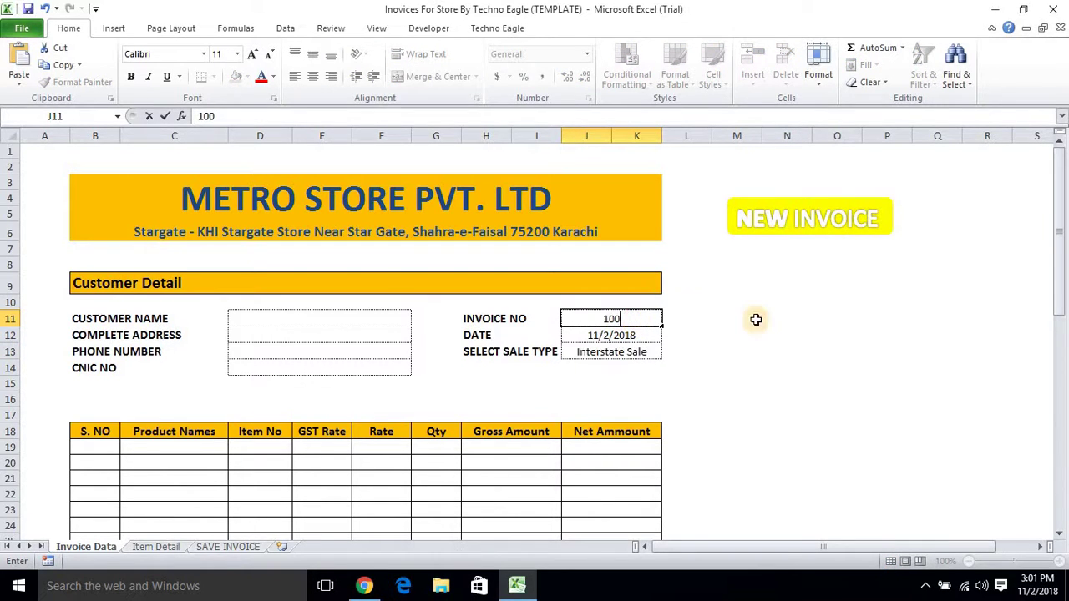
pyautogui.click(736, 318)
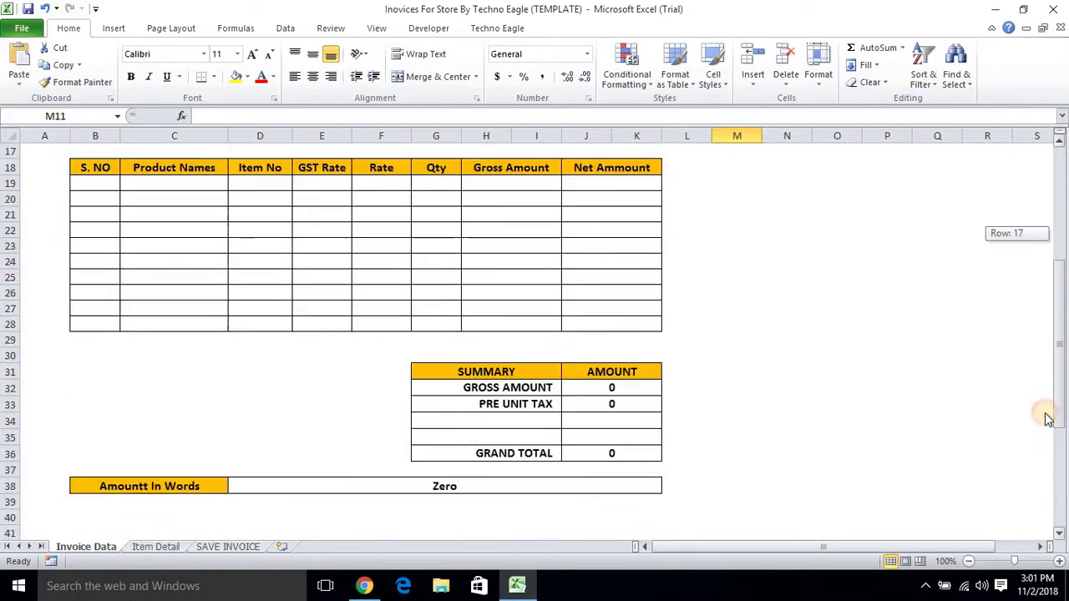
pyautogui.moveTo(1062, 321); pyautogui.dragTo(596, 504)
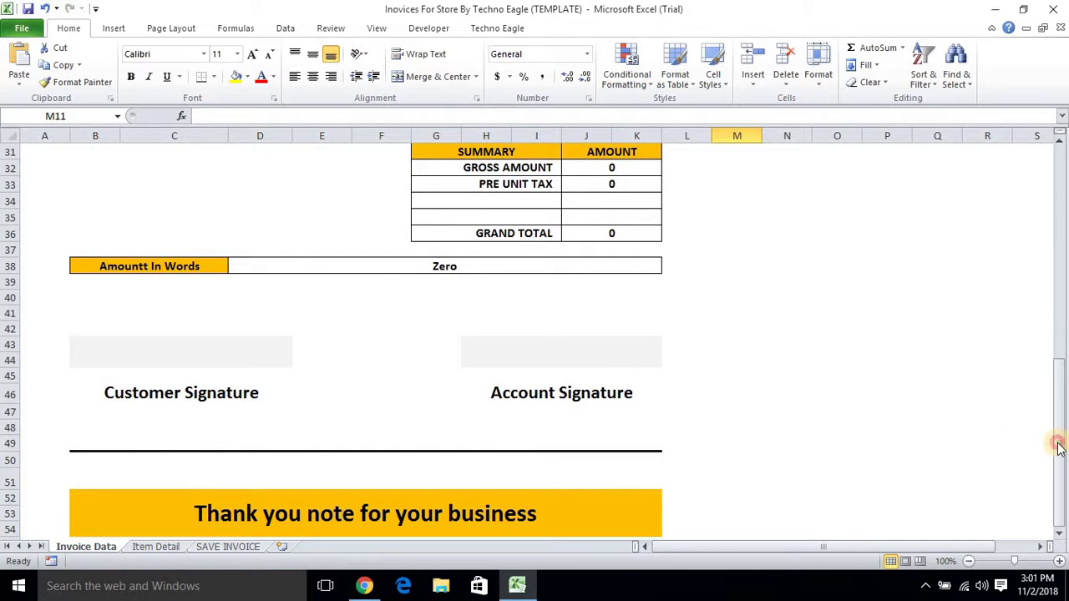
pyautogui.moveTo(1059, 441); pyautogui.dragTo(1032, 167)
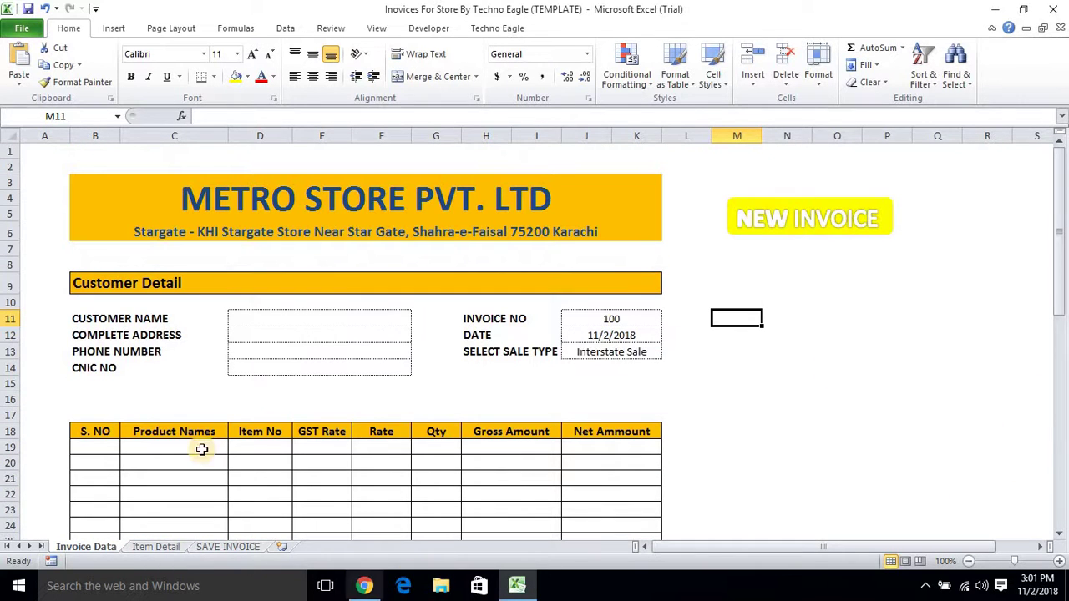
# - Open Invoices For Store By Techno Eagle from G:\tool for website\Excel Sheets\Ecexl Sheets
pyautogui.click(21, 27)
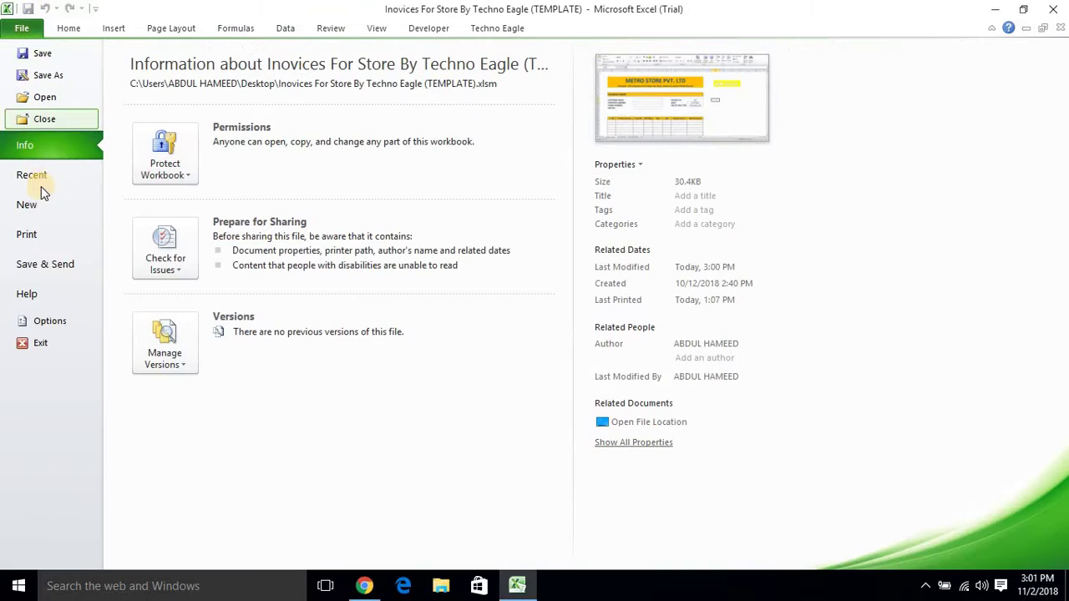
pyautogui.click(33, 53)
pyautogui.click(44, 99)
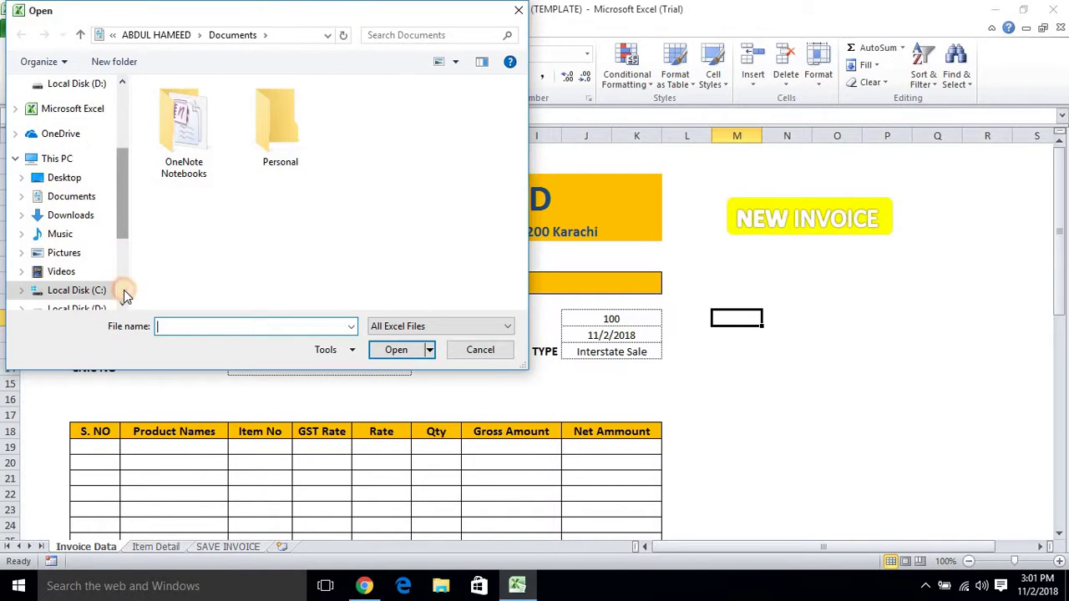
pyautogui.scroll(-3, 125, 284)
pyautogui.click(83, 176)
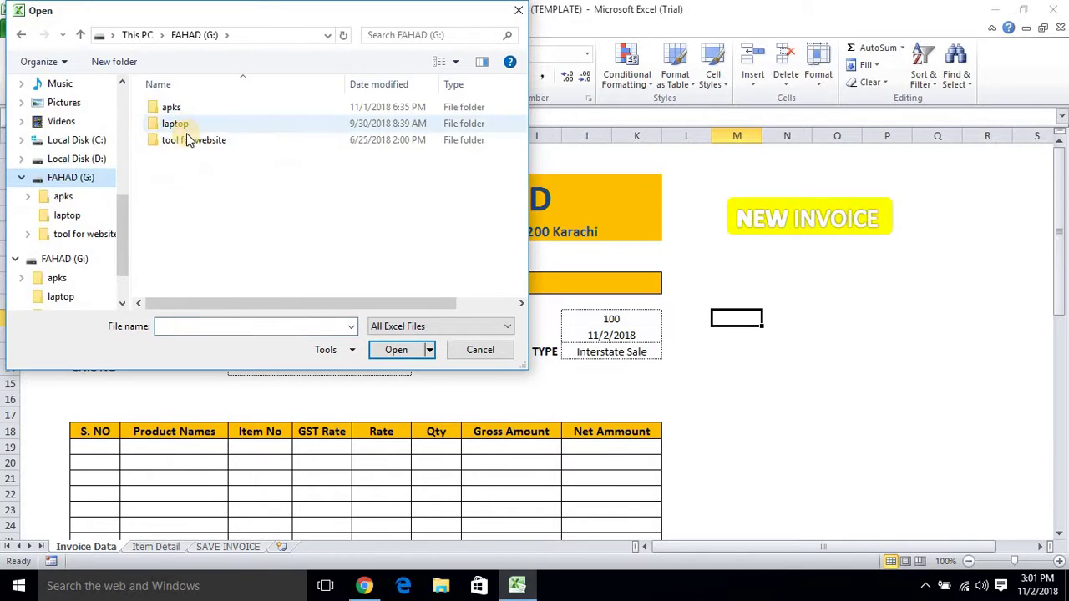
pyautogui.doubleClick(207, 138)
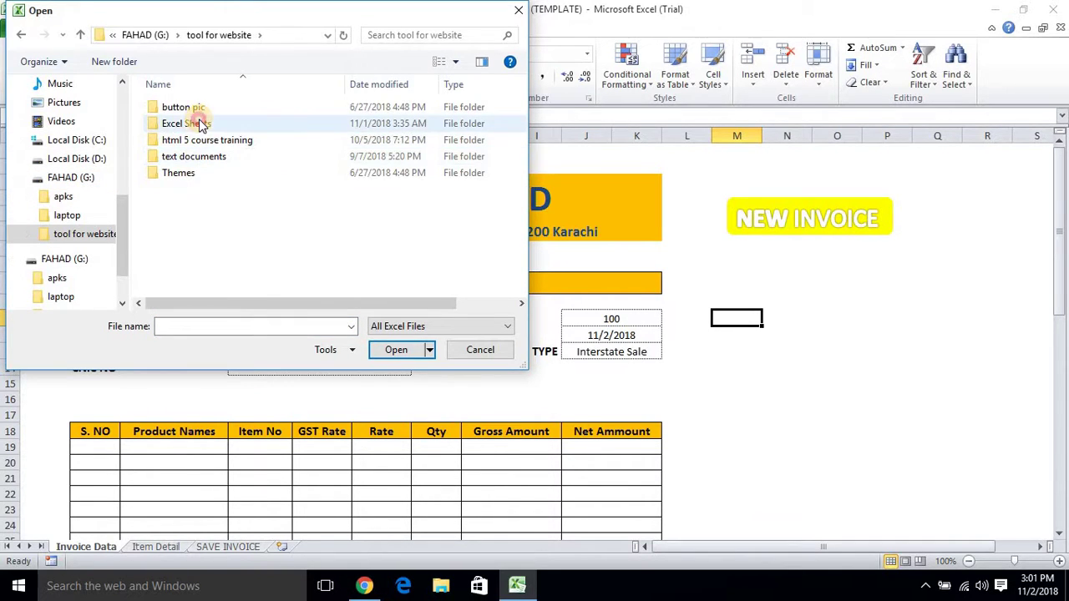
pyautogui.doubleClick(200, 123)
pyautogui.doubleClick(199, 110)
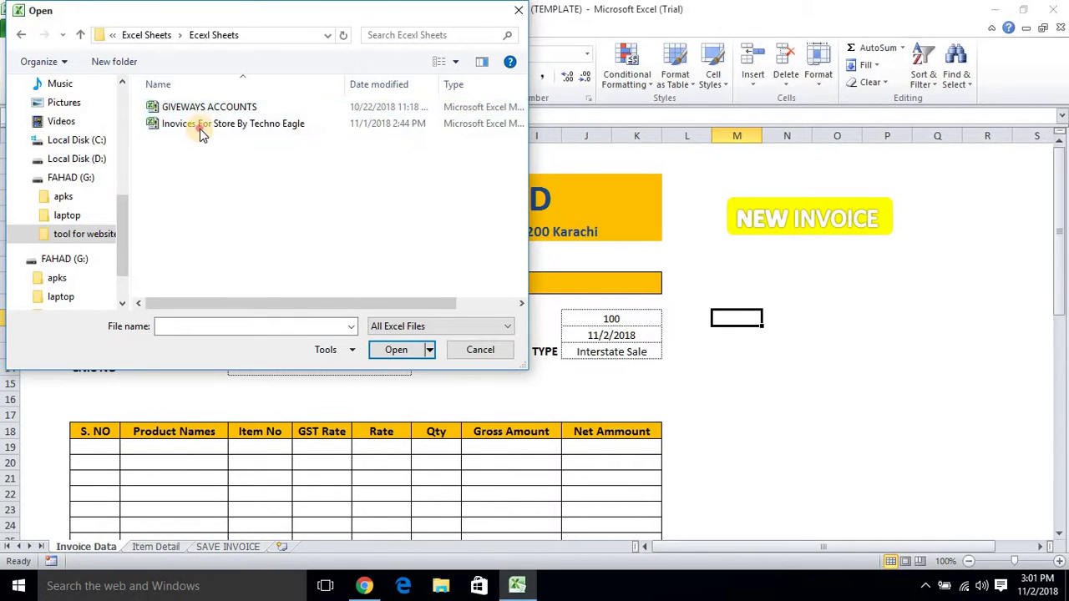
pyautogui.doubleClick(200, 125)
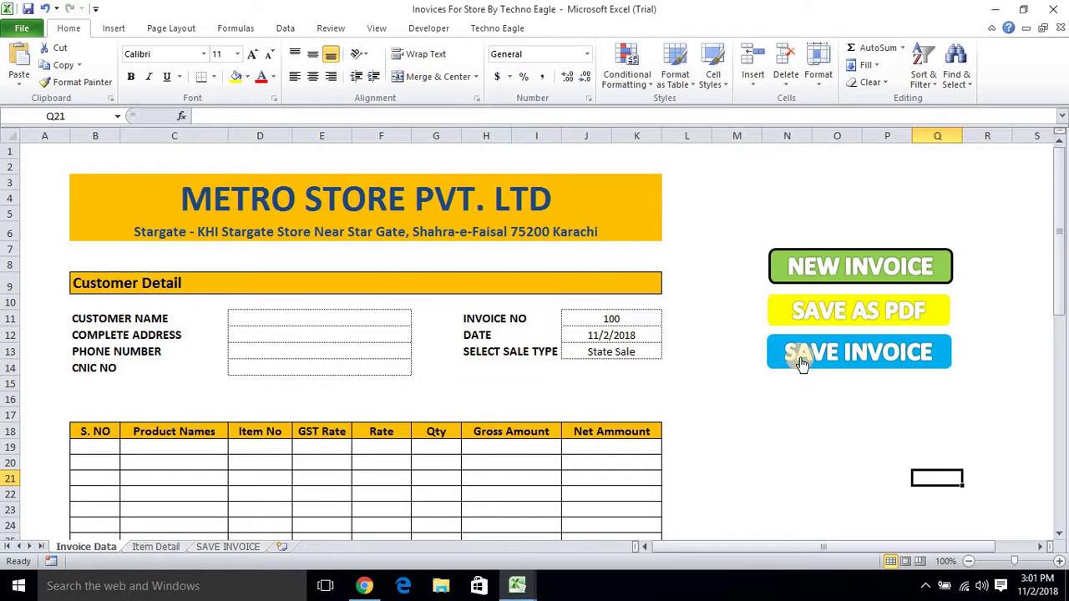
# - Review the SAVE INVOICE sheet's CNIC NO cell F7, then return to Invoice Data
pyautogui.click(243, 547)
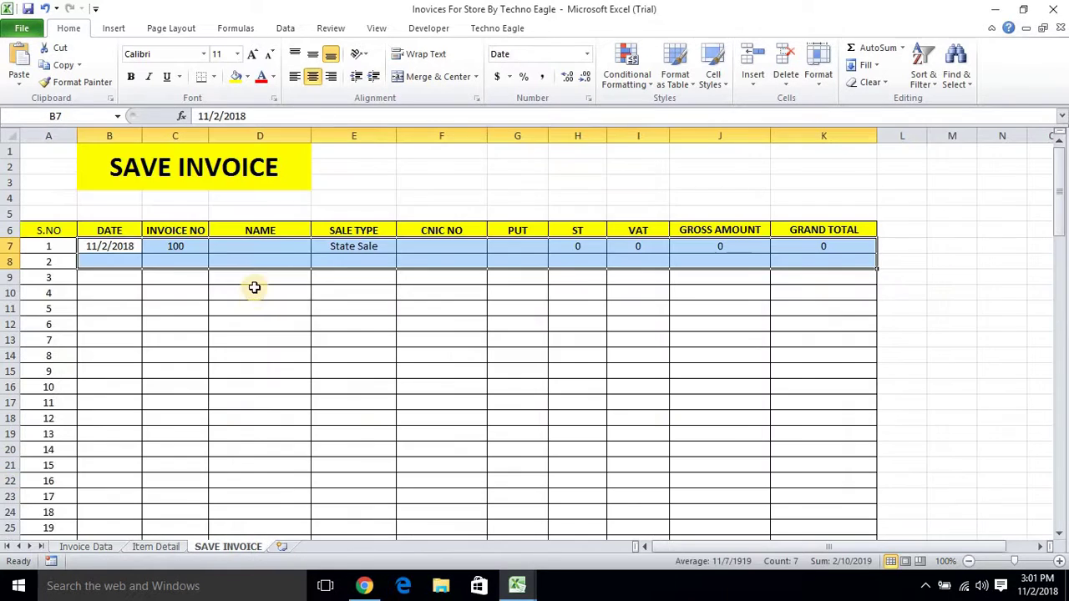
pyautogui.click(424, 243)
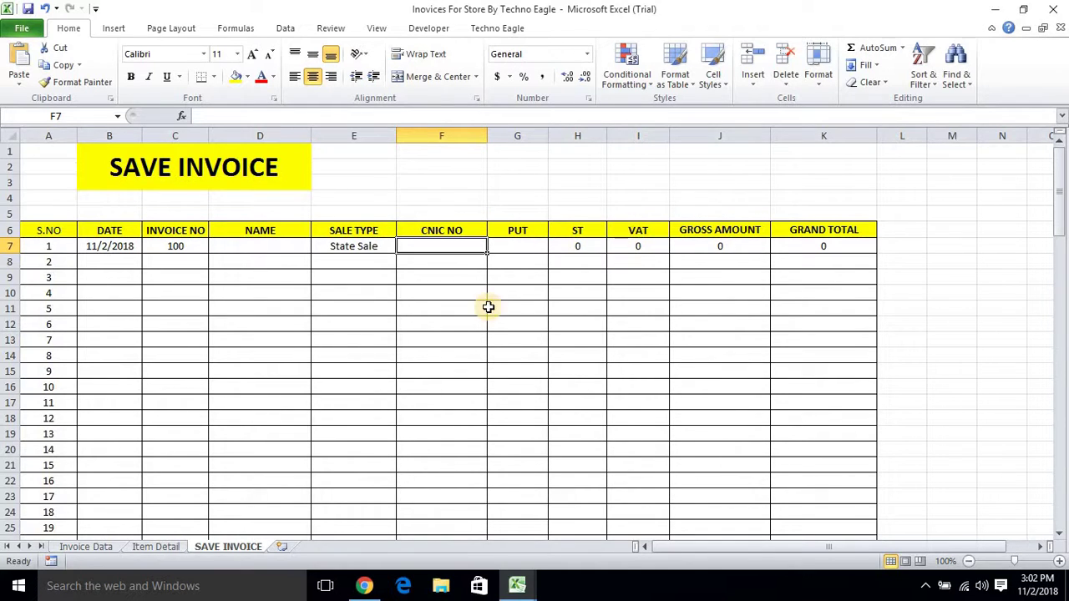
pyautogui.click(111, 548)
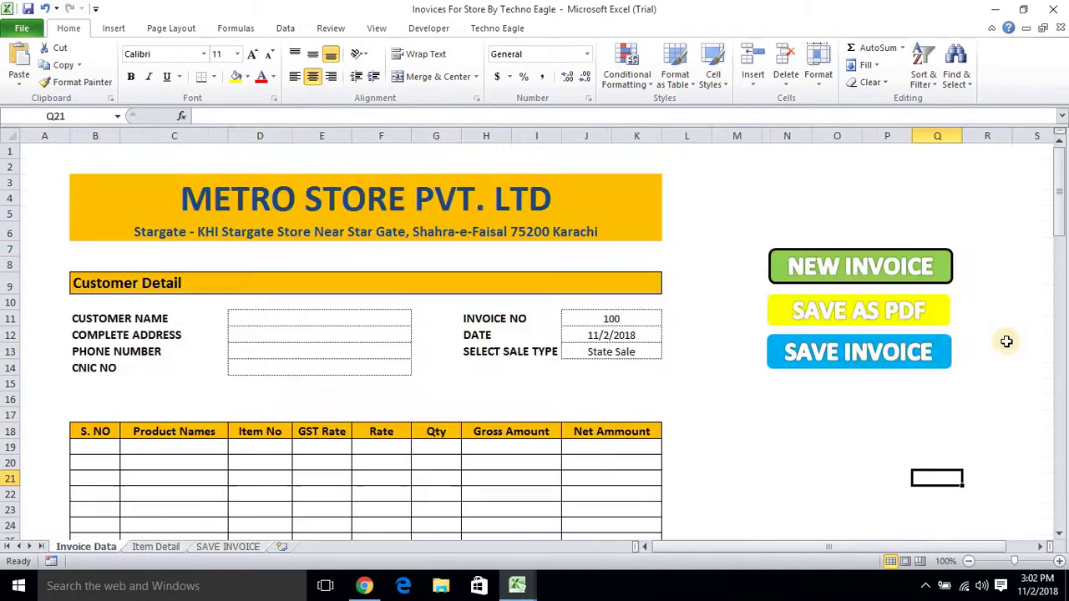
# - Advance the invoice number to 101 with NEW INVOICE, then close the workbook from SAVE INVOICE
pyautogui.moveTo(1058, 265); pyautogui.dragTo(1058, 468)
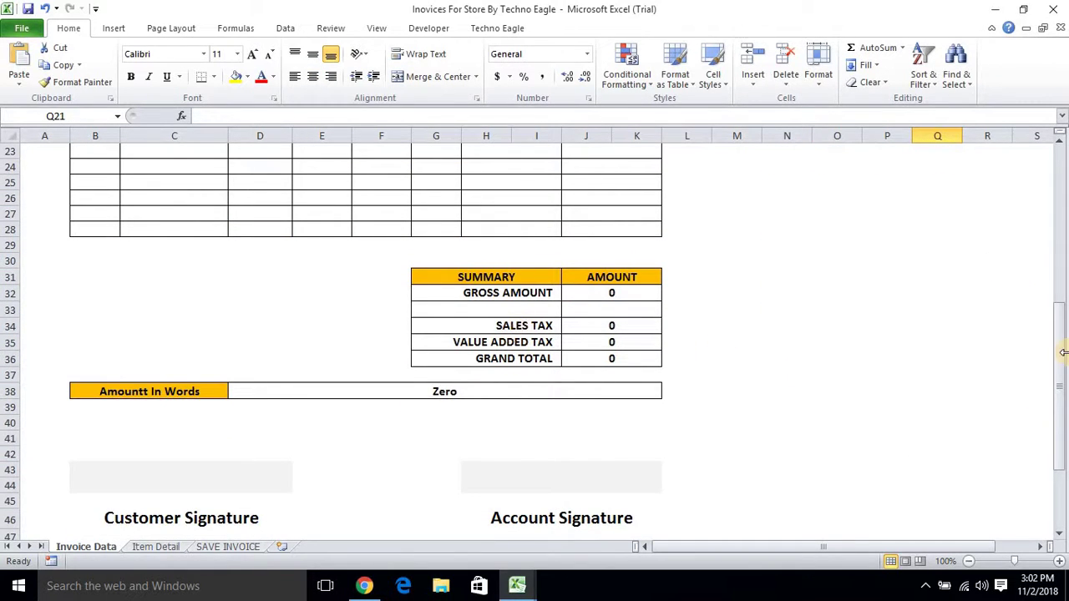
pyautogui.moveTo(1057, 300); pyautogui.dragTo(905, 240)
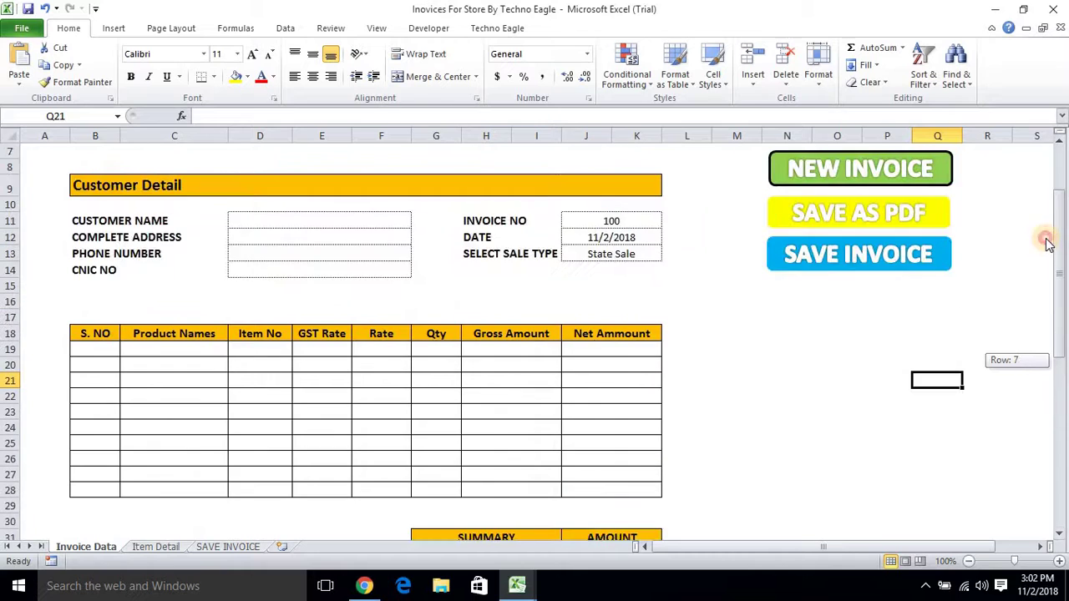
pyautogui.click(905, 205)
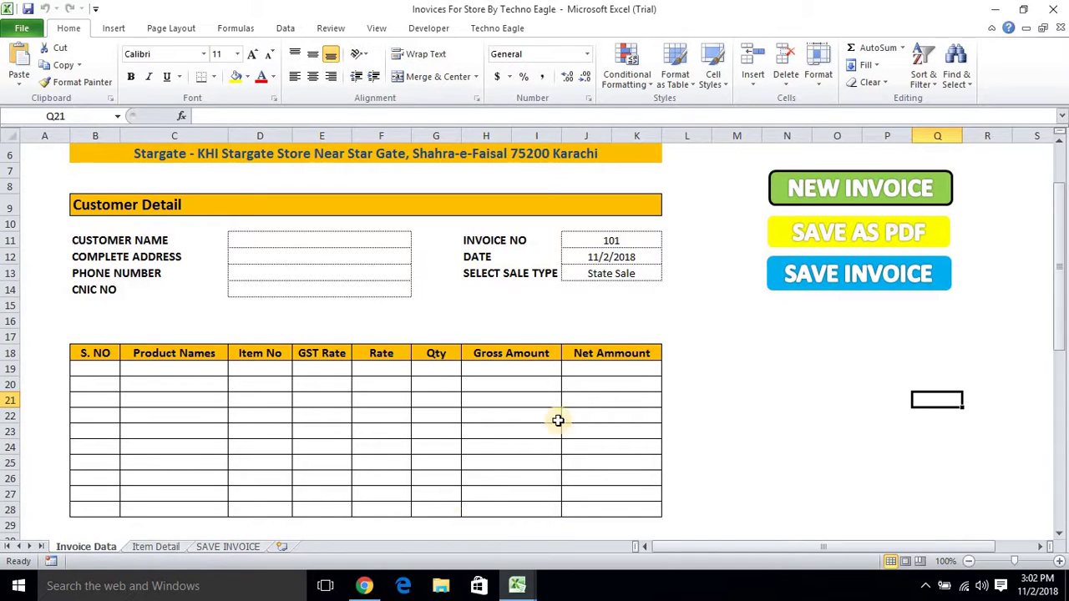
pyautogui.click(238, 547)
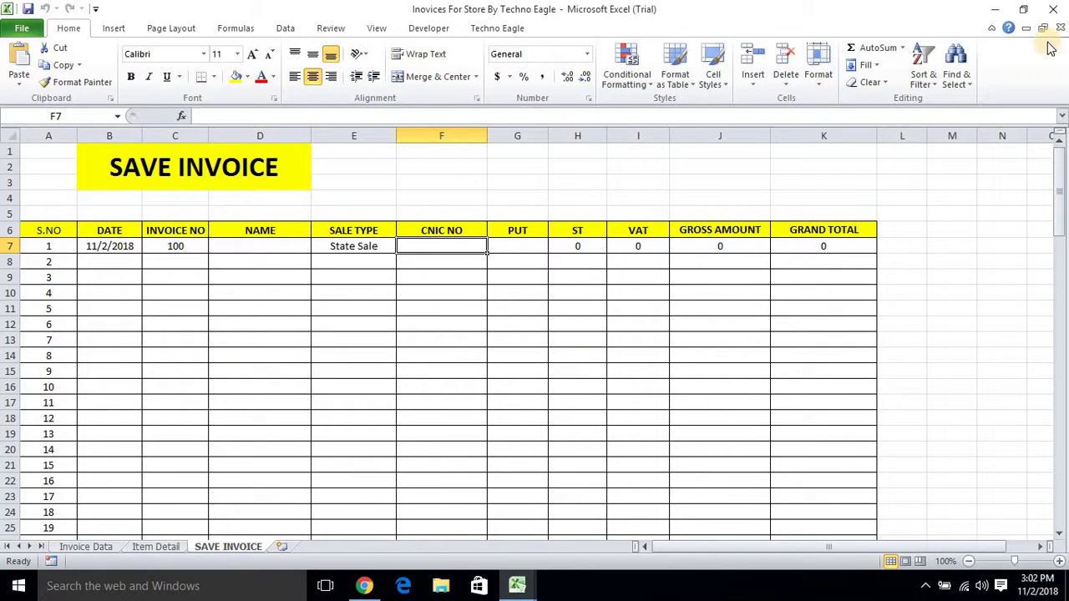
pyautogui.click(1054, 10)
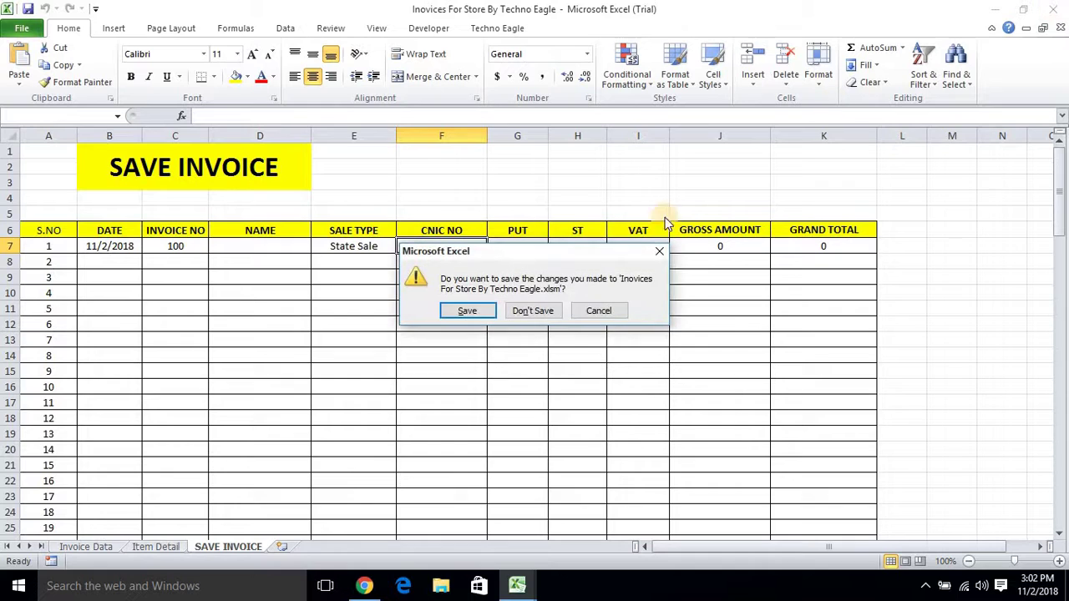